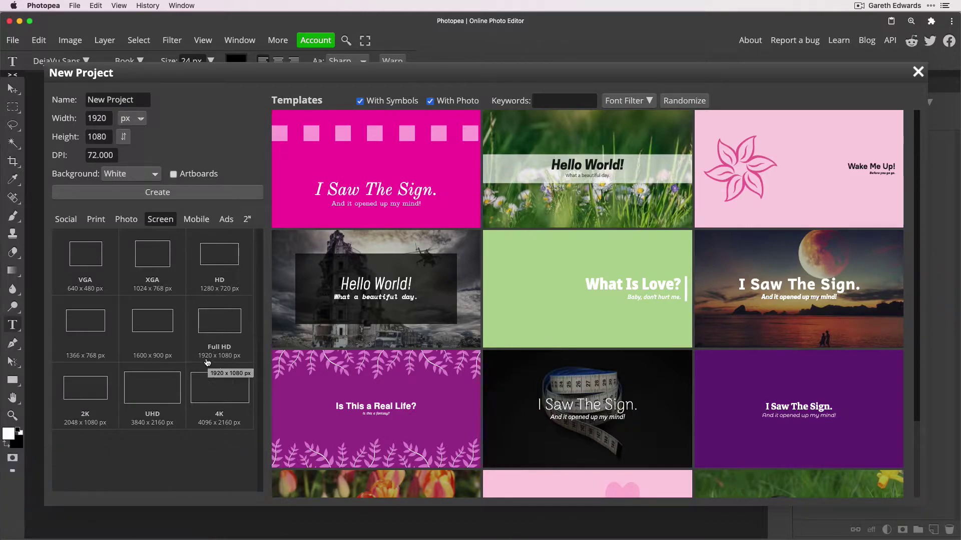
- Create a blank 1920×1080 document from the Full HD screen preset
left_click(224, 331)
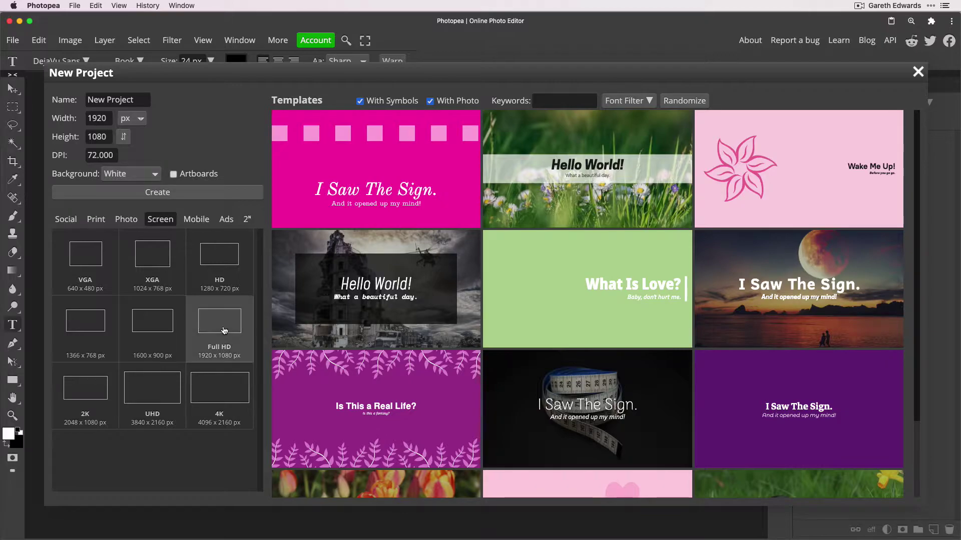
left_click(192, 195)
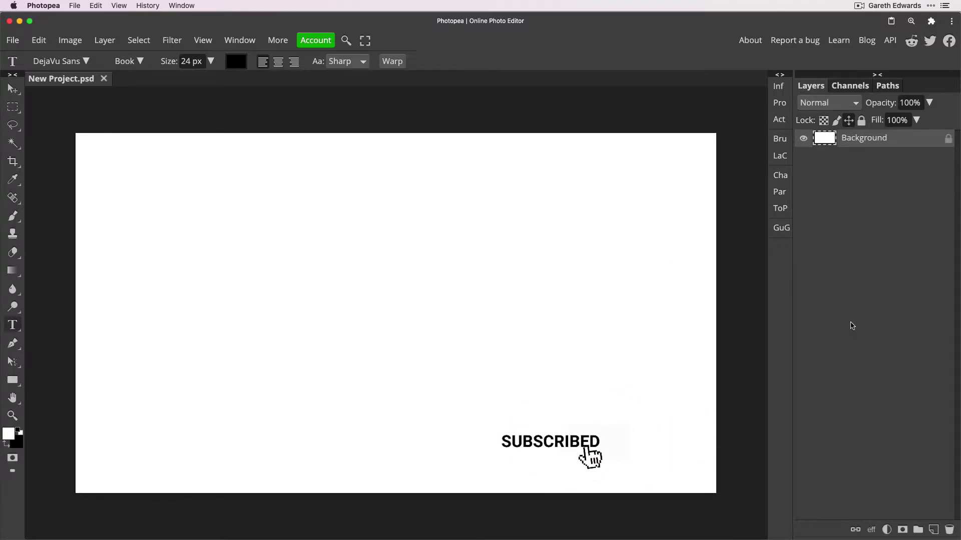
- Add a Pattern Fill layer using the beige paper6 pattern
left_click(887, 530)
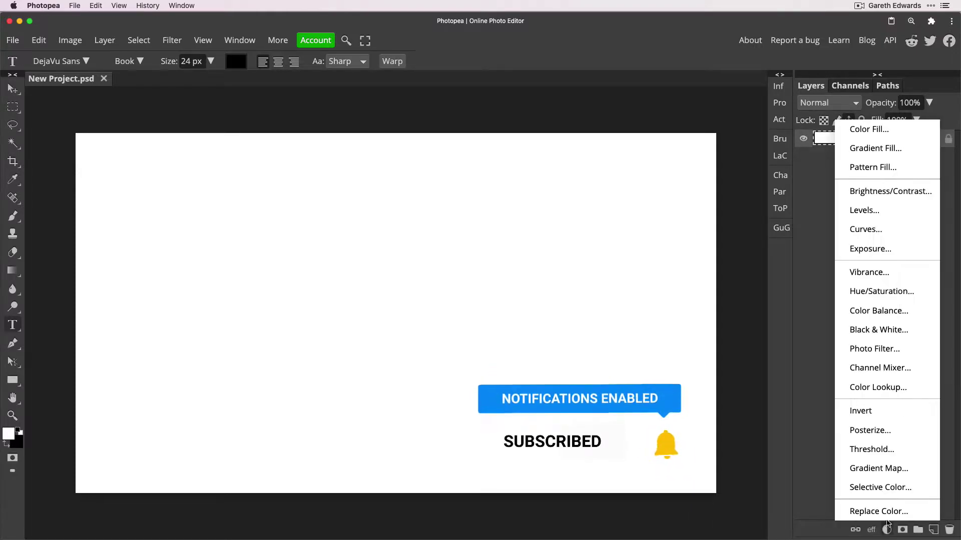
left_click(880, 169)
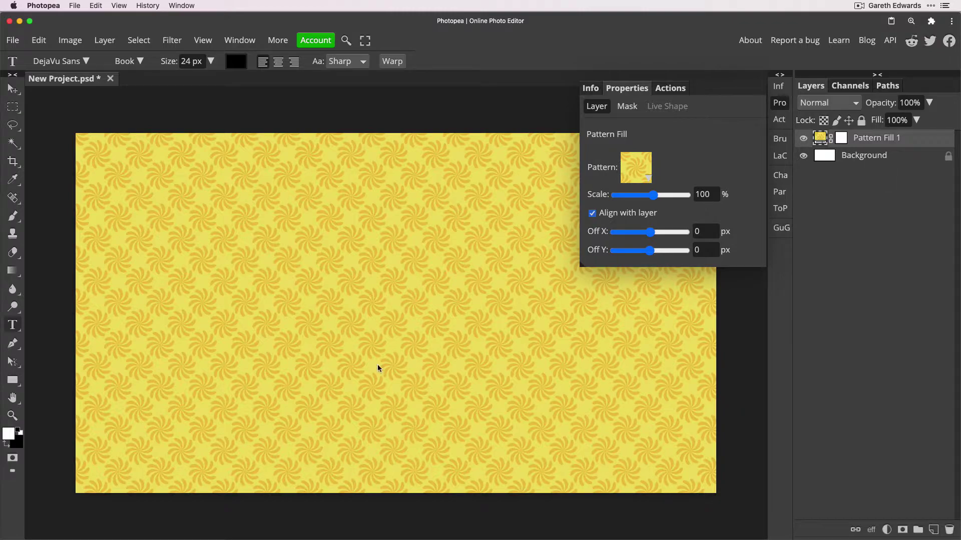
left_click(648, 178)
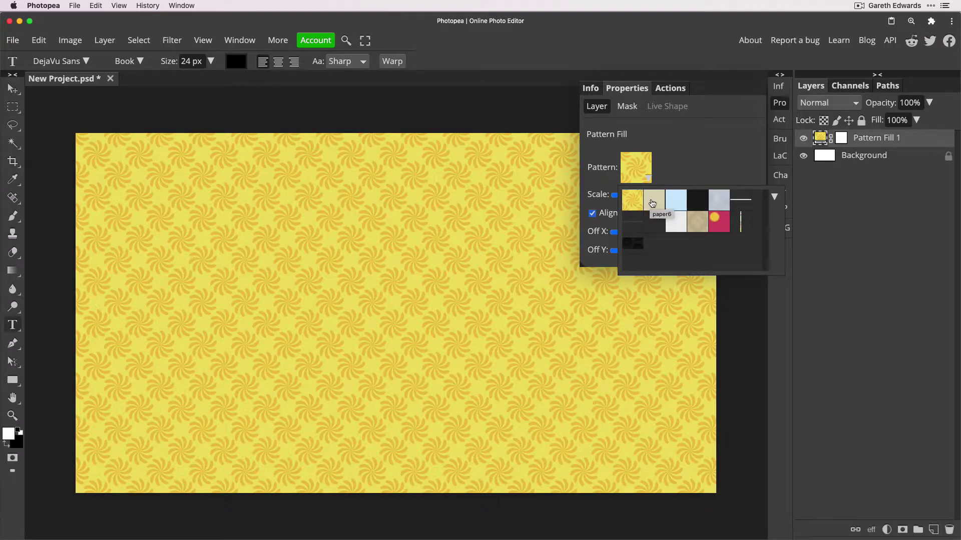
left_click(653, 203)
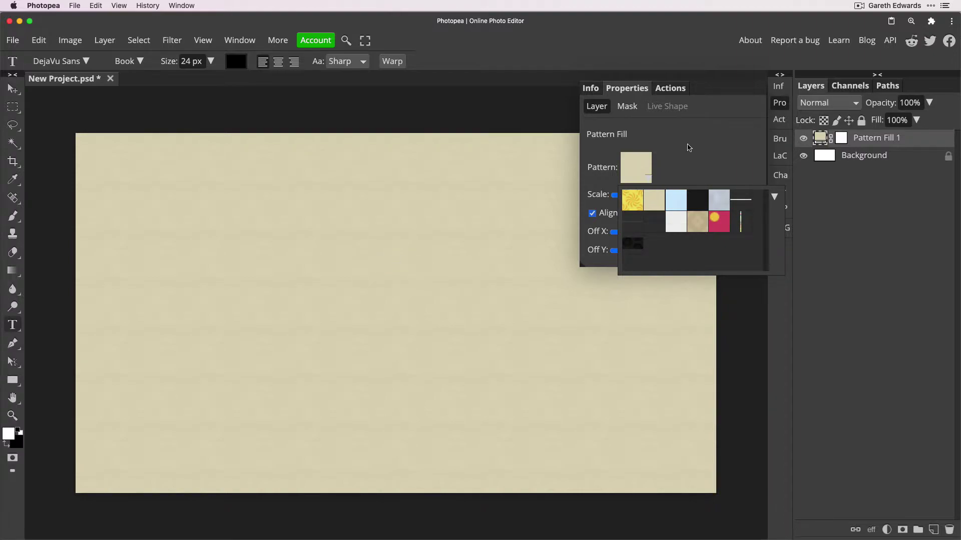
left_click(696, 148)
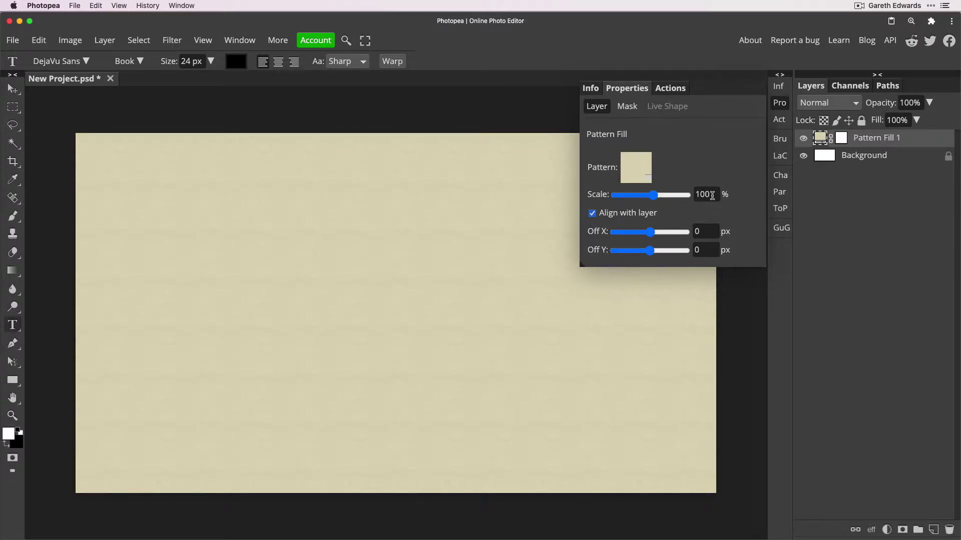
- Scale the paper pattern to 250% and start adding another adjustment layer
double_click(713, 194)
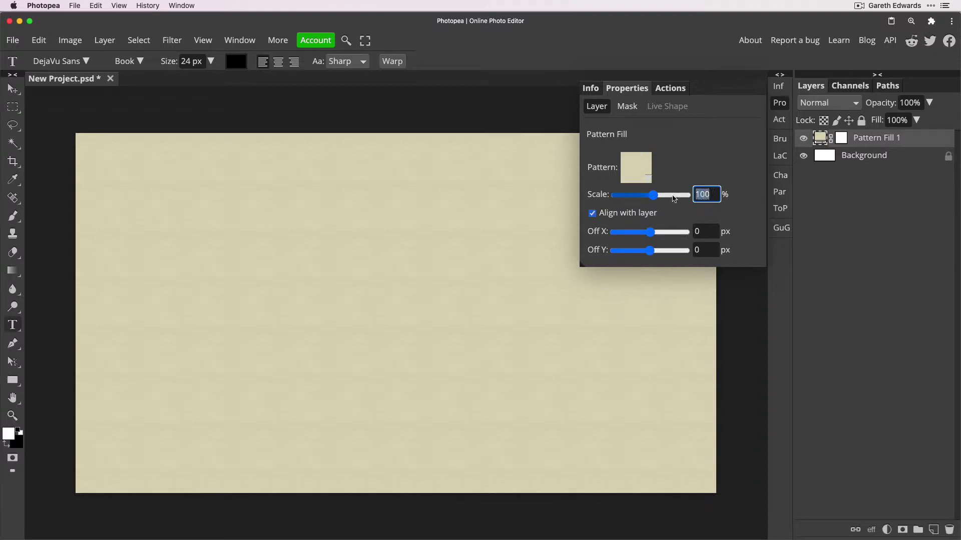
type("250")
key("Return")
left_click(779, 104)
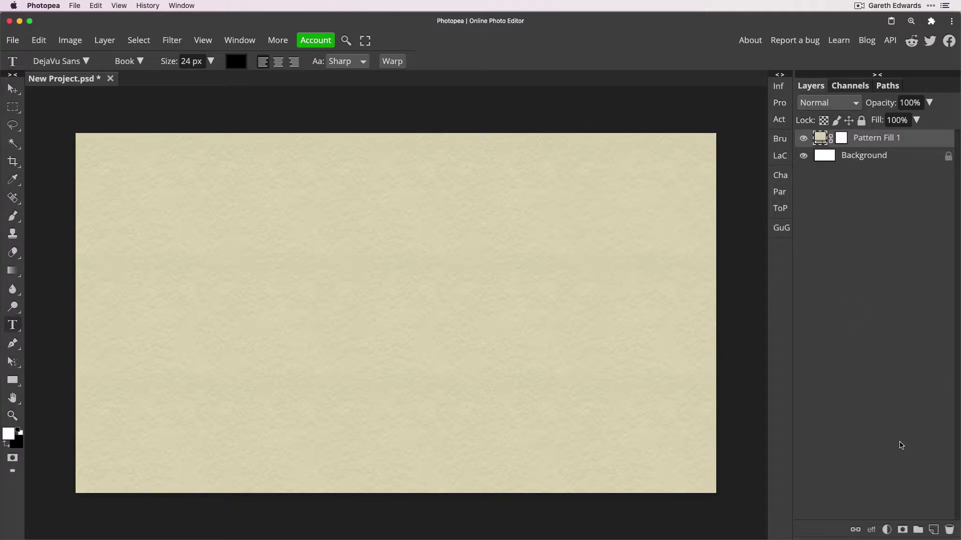
left_click(887, 529)
- Add a Hue/Saturation adjustment with Saturation at -100 to grey the paper
left_click(891, 291)
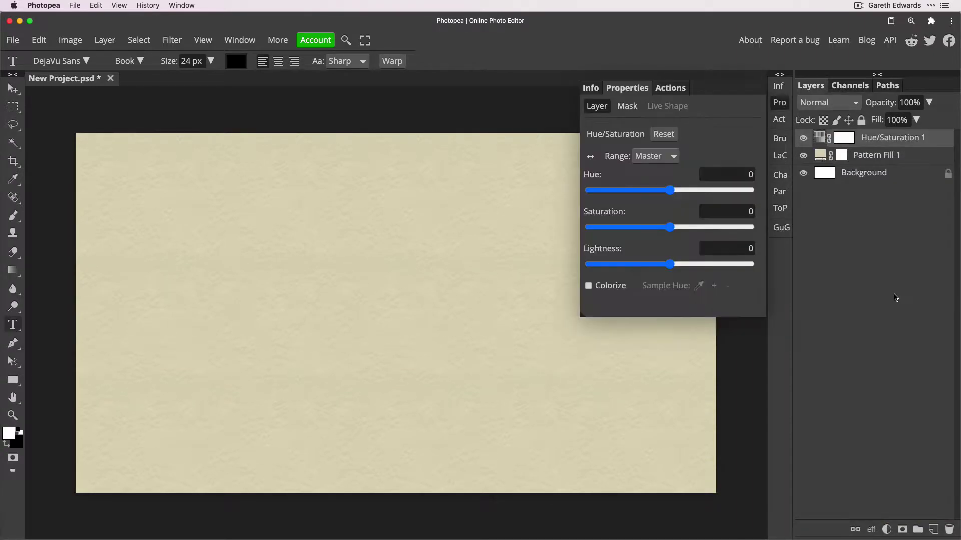
left_click_drag(670, 228, 585, 231)
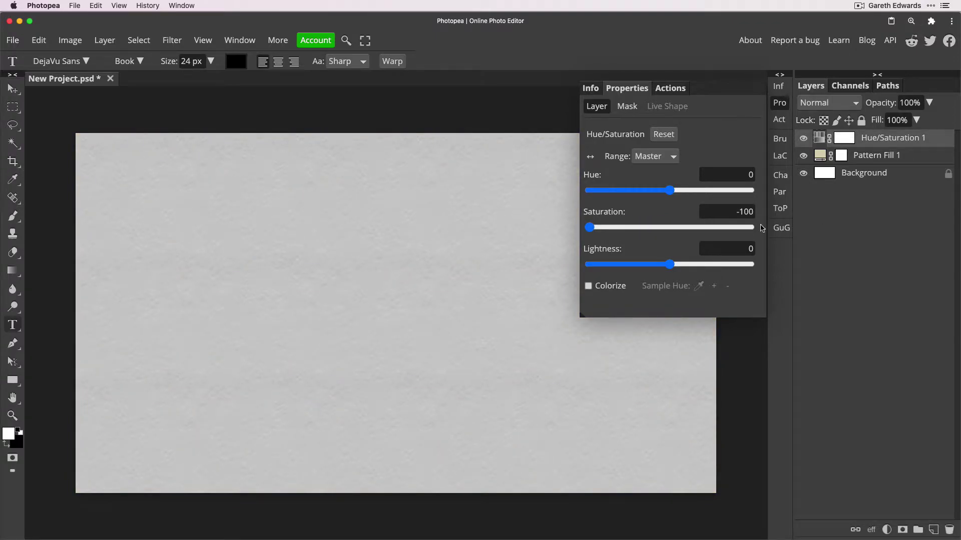
left_click(785, 106)
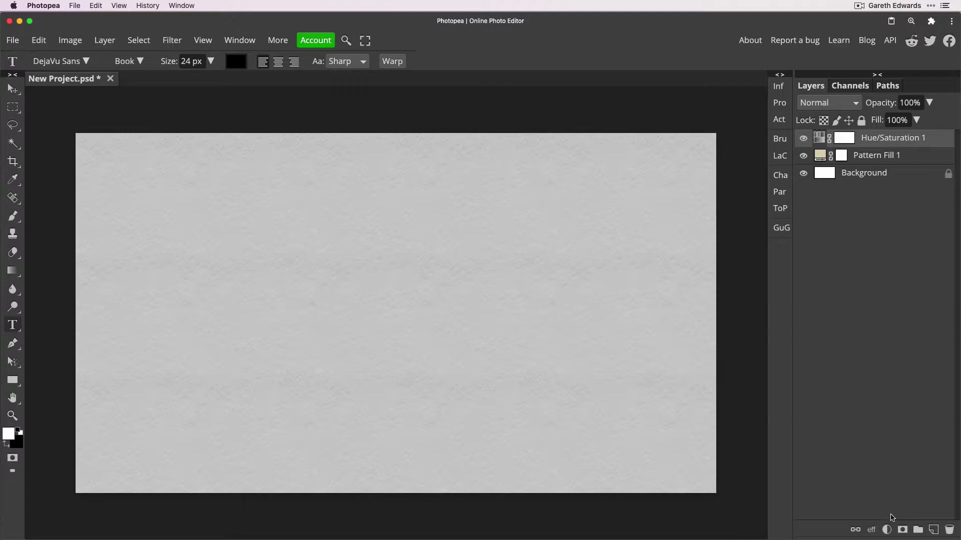
- Add a dark red #a13333 Color Fill layer blended as Multiply
left_click(888, 531)
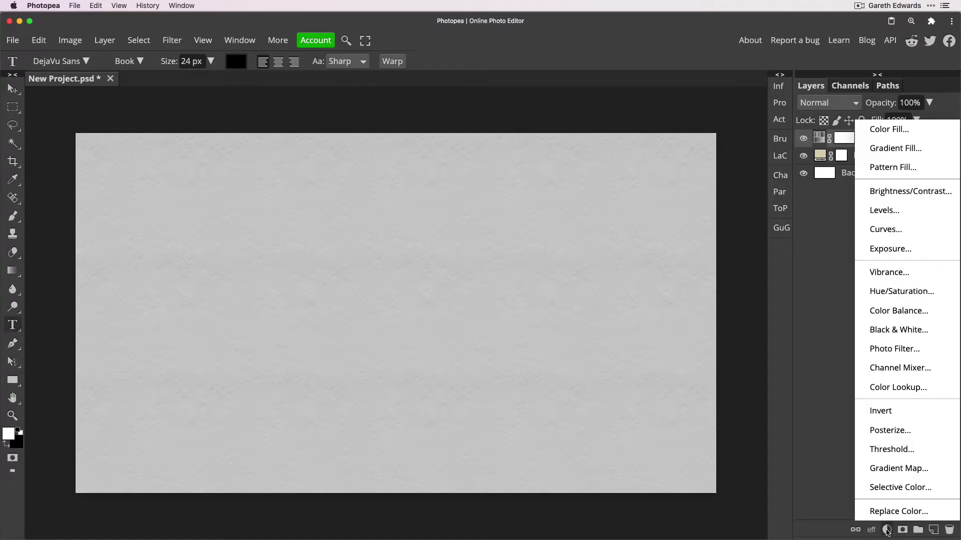
left_click(896, 130)
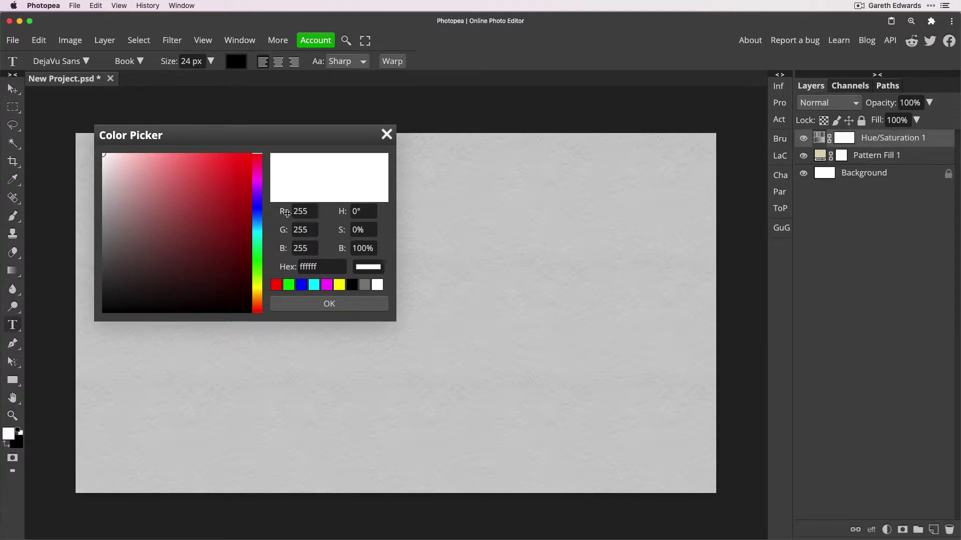
left_click(204, 212)
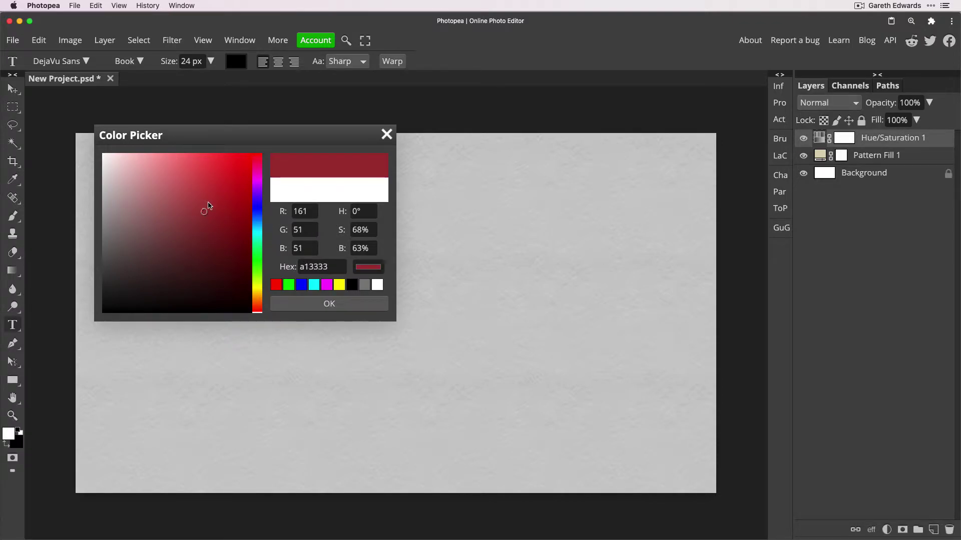
left_click(335, 305)
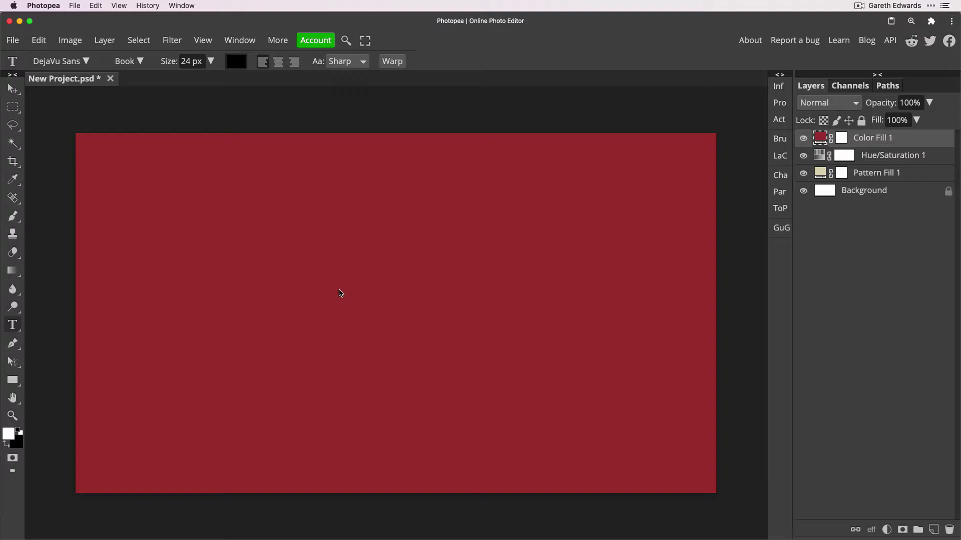
left_click(821, 106)
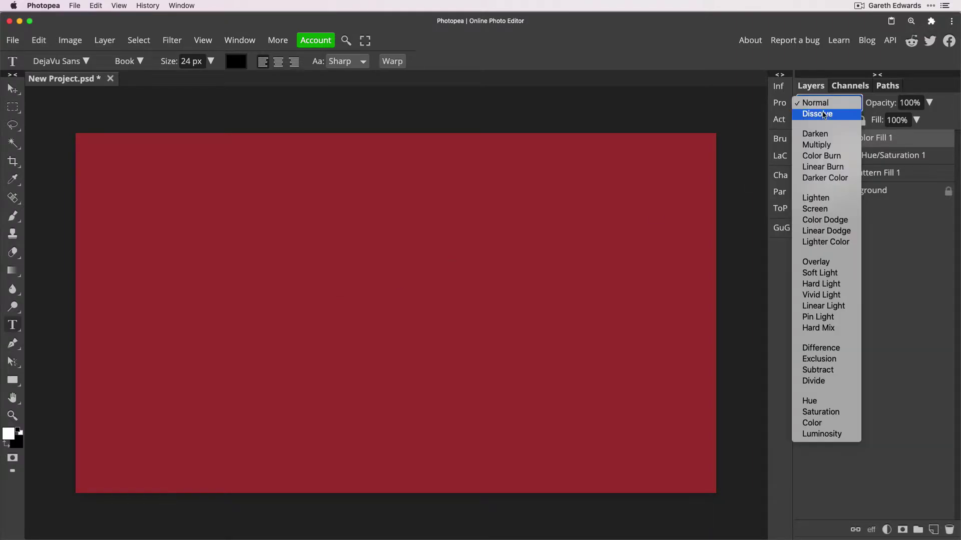
left_click(825, 147)
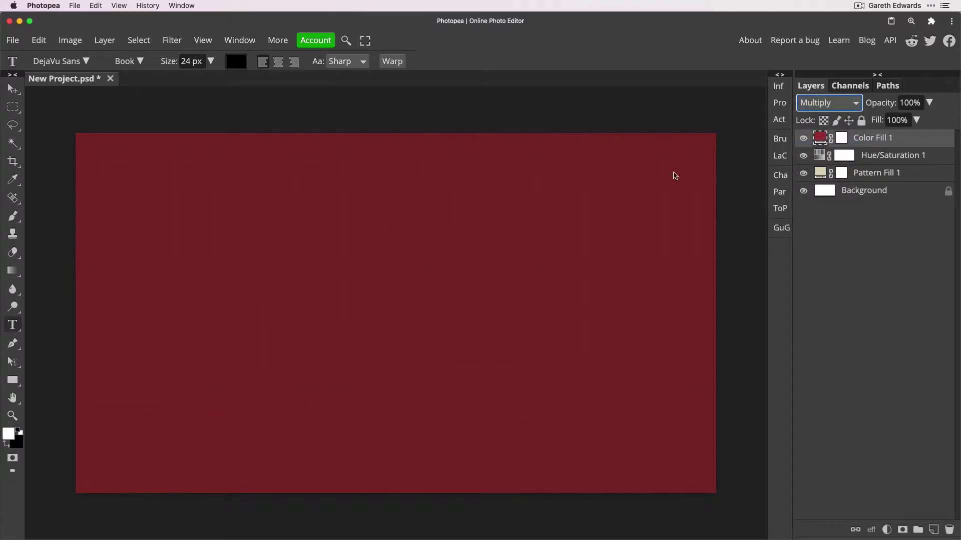
- Change Color Fill 1 to teal, R 20, G 200, B 180
double_click(819, 139)
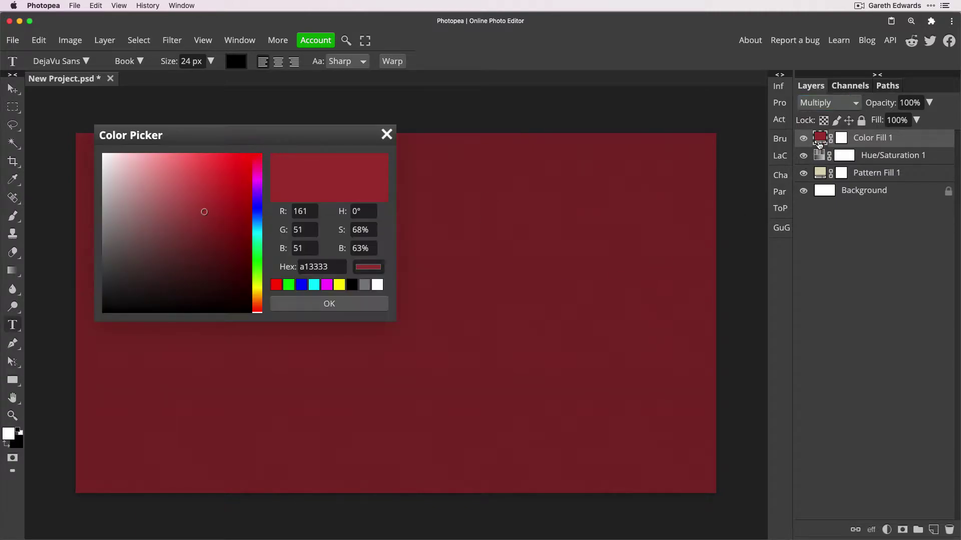
left_click_drag(346, 137, 653, 161)
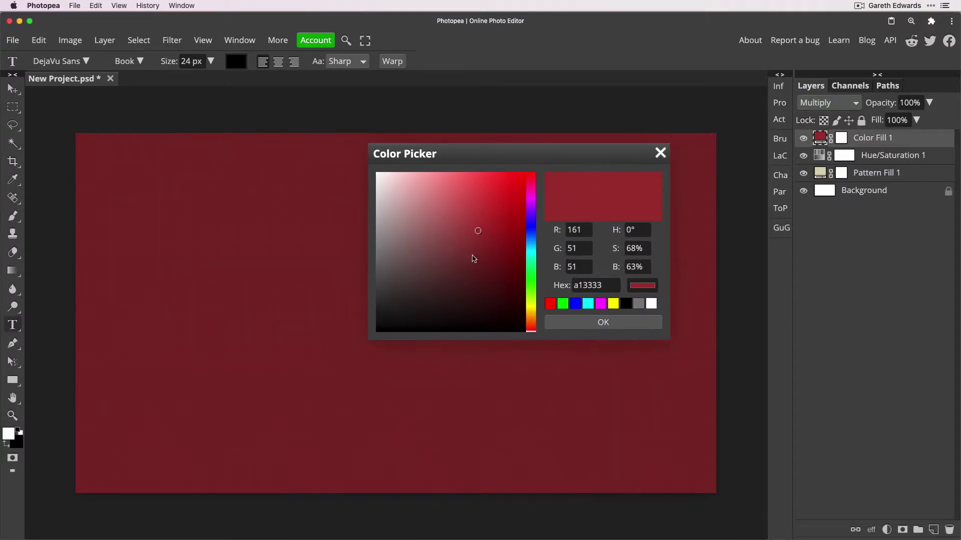
left_click_drag(468, 245, 471, 226)
left_click_drag(585, 230, 547, 229)
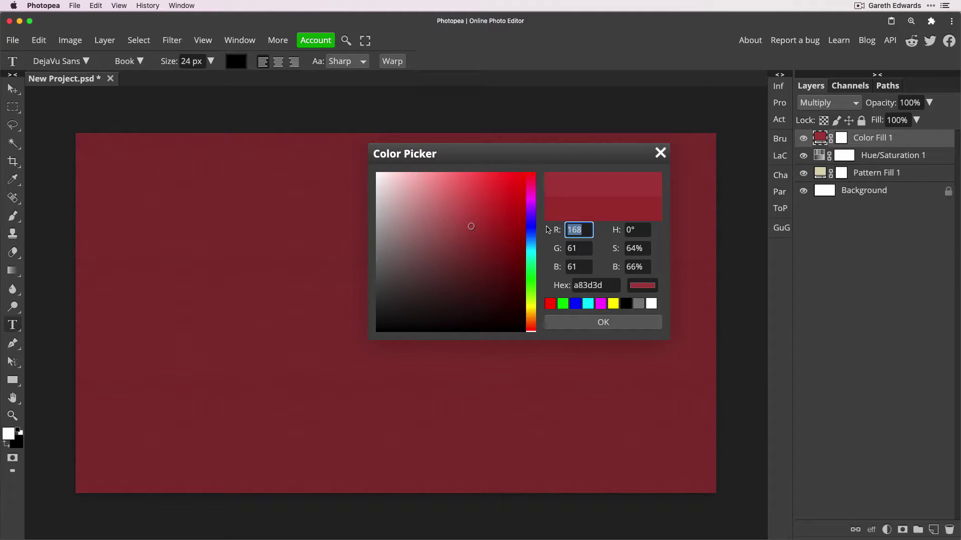
type("20")
key("Tab")
type("200")
key("Tab")
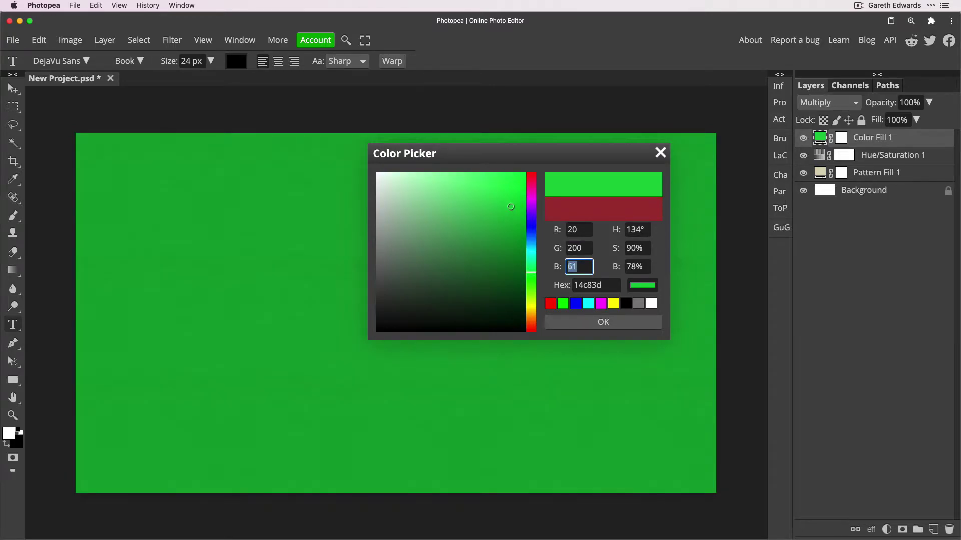
type("1")
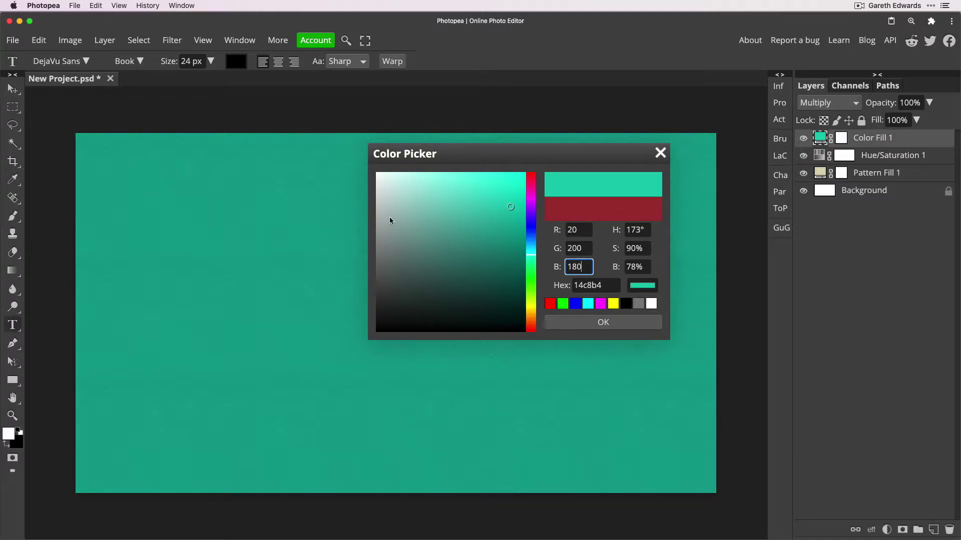
left_click(617, 322)
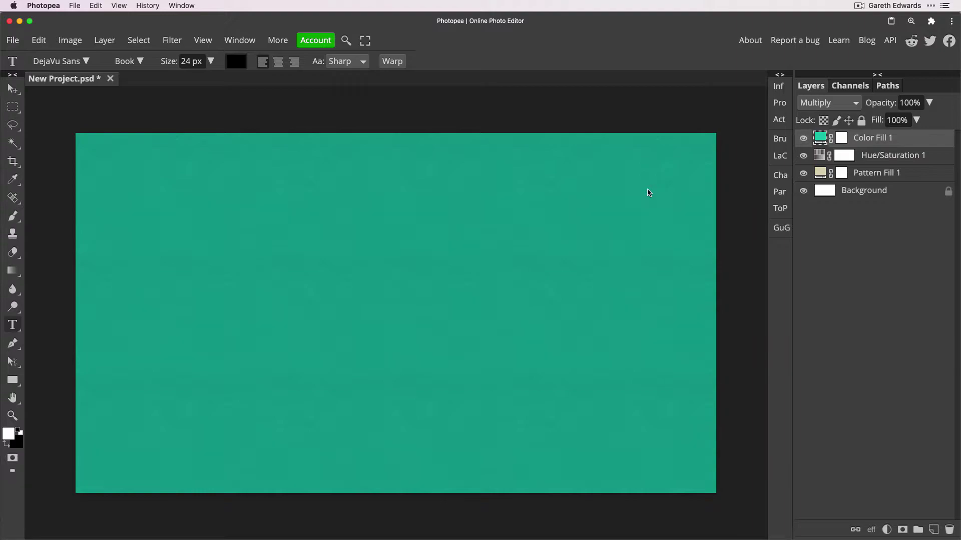
left_click(887, 529)
- Add a Curves layer bent upward to brighten the teal, then target its mask
left_click(881, 230)
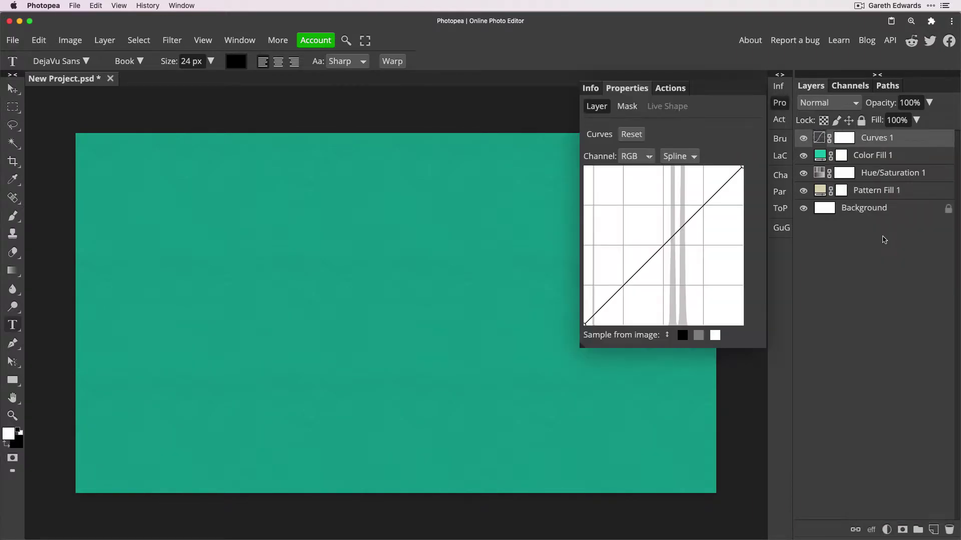
left_click_drag(663, 246, 652, 227)
left_click(781, 105)
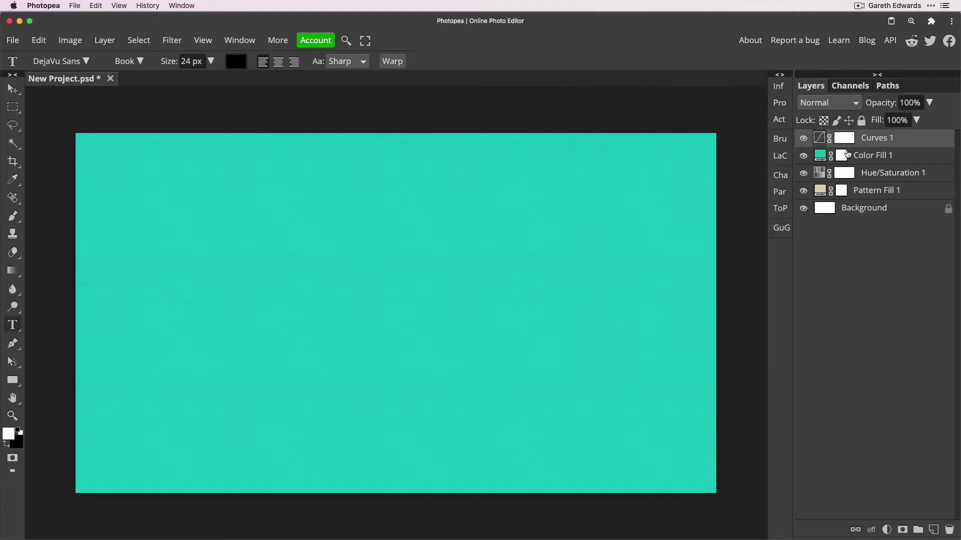
left_click(803, 140)
left_click(803, 140)
left_click(845, 141)
key("g")
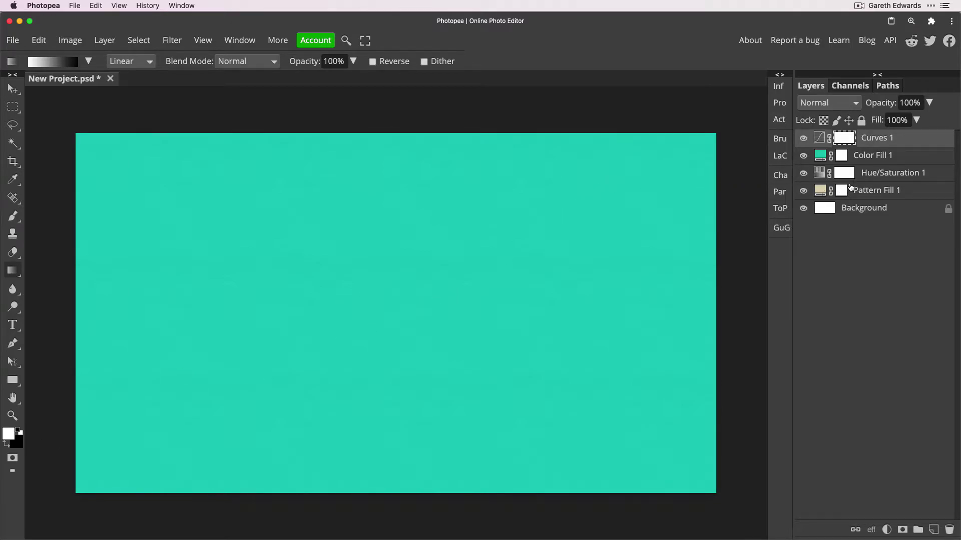
- Shade the Curves 1 mask with a diagonal gradient from the top-right corner
left_click(714, 139)
left_click_drag(668, 171, 440, 299)
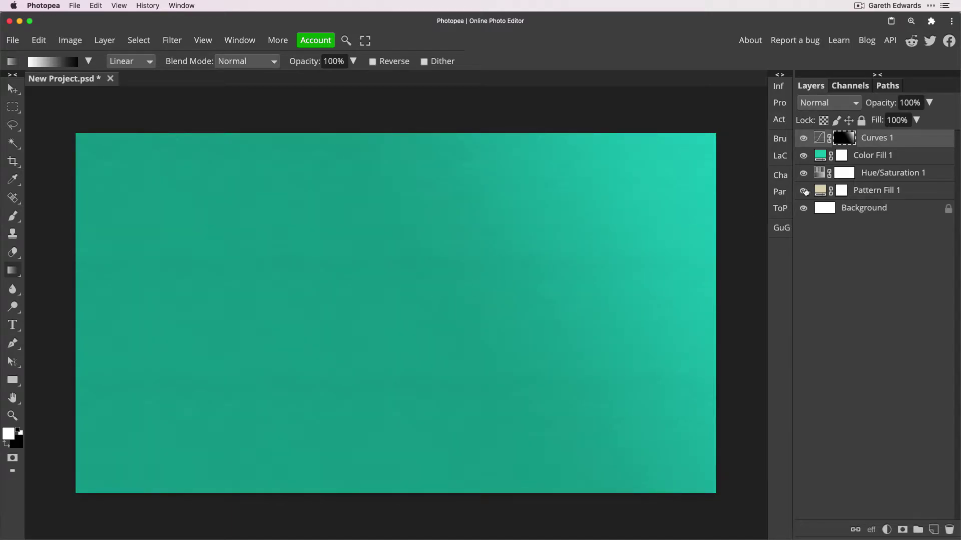
left_click(803, 140)
left_click(804, 140)
left_click(803, 140)
left_click(804, 140)
left_click_drag(667, 144, 527, 275)
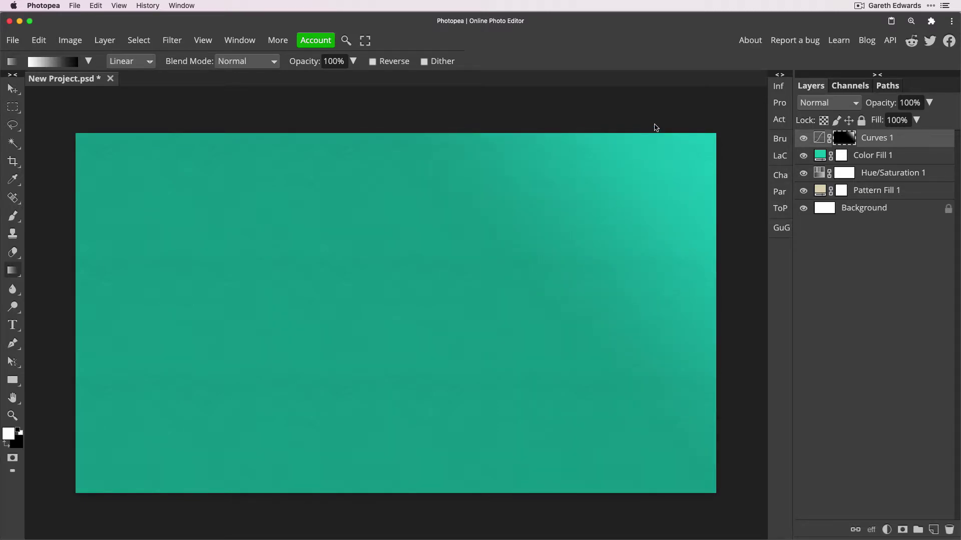
left_click_drag(591, 186, 488, 288)
- Test inverting the mask twice with Ctrl+I, then reselect the Curves 1 layer
key("ctrl+i")
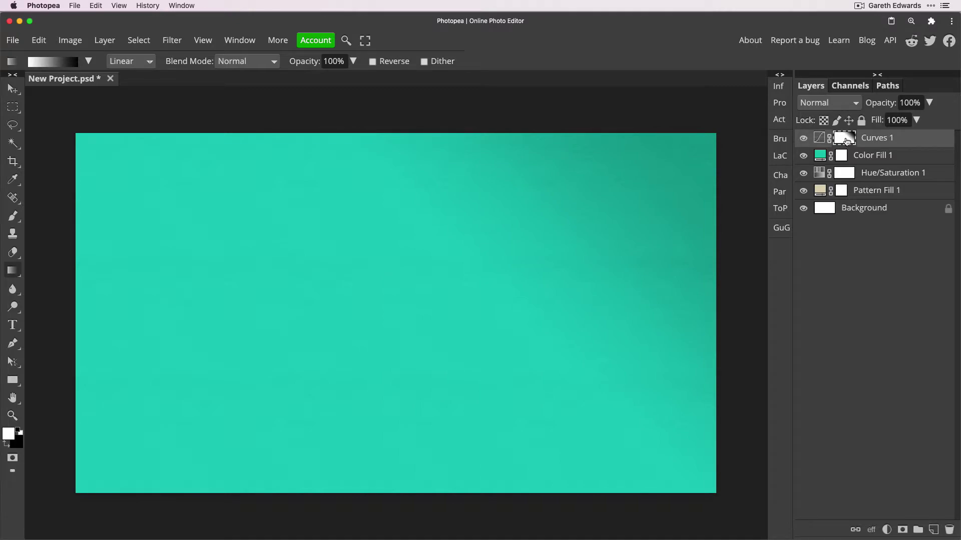
key("ctrl+i")
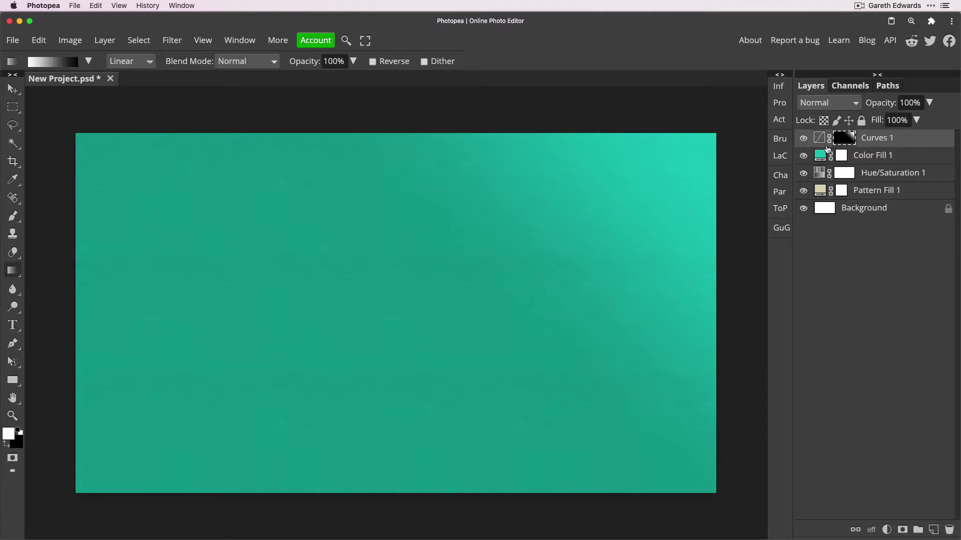
left_click(904, 144)
- Group Curves 1 through Pattern Fill 1 into a folder named BG
left_click(905, 198, "shift")
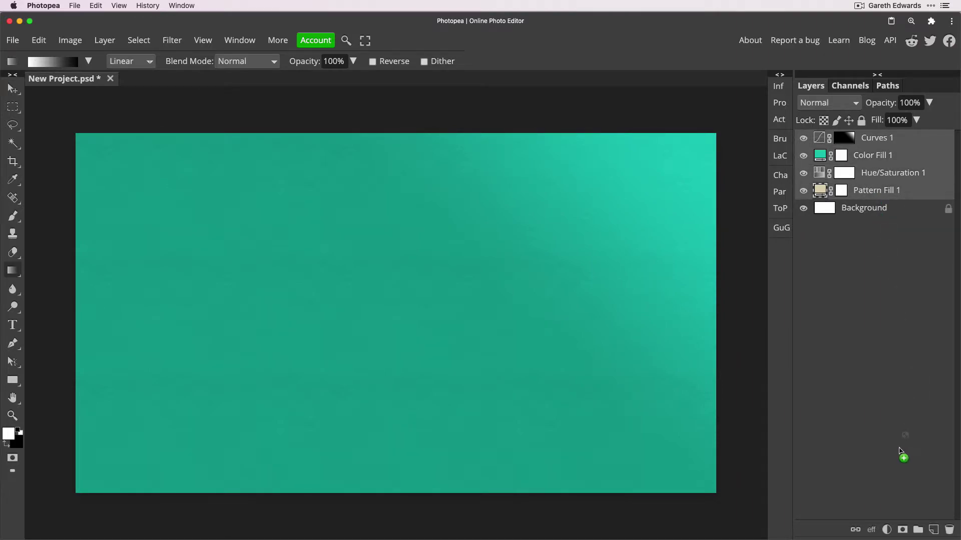
left_click(918, 531)
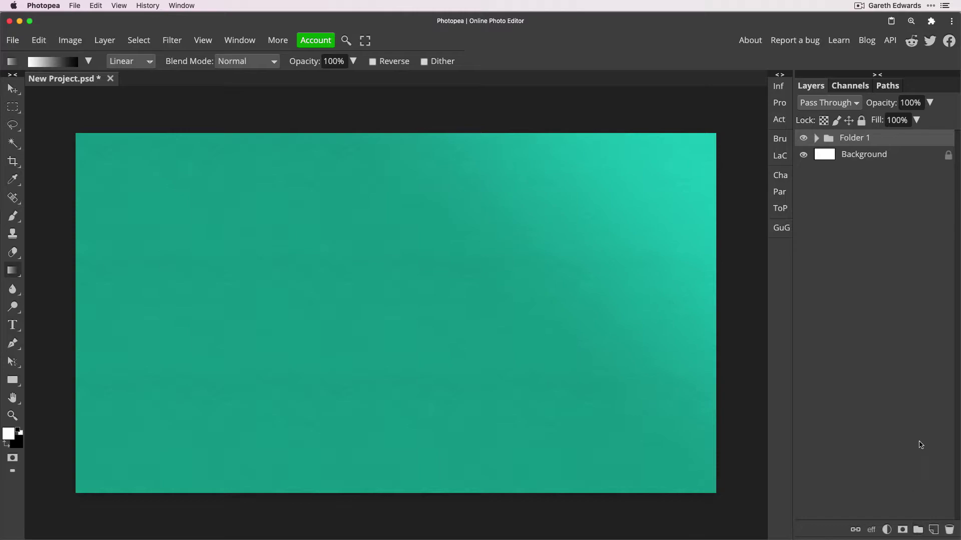
double_click(855, 138)
type("BG")
key("Return")
key("t")
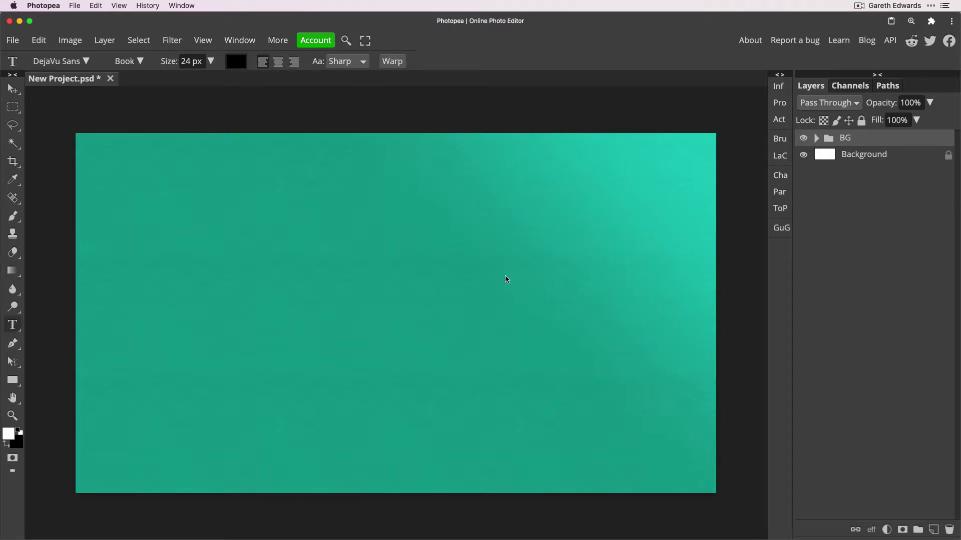
- Type 'Cut Out' at the canvas centre and scale it up large with Free Transform
left_click(393, 297)
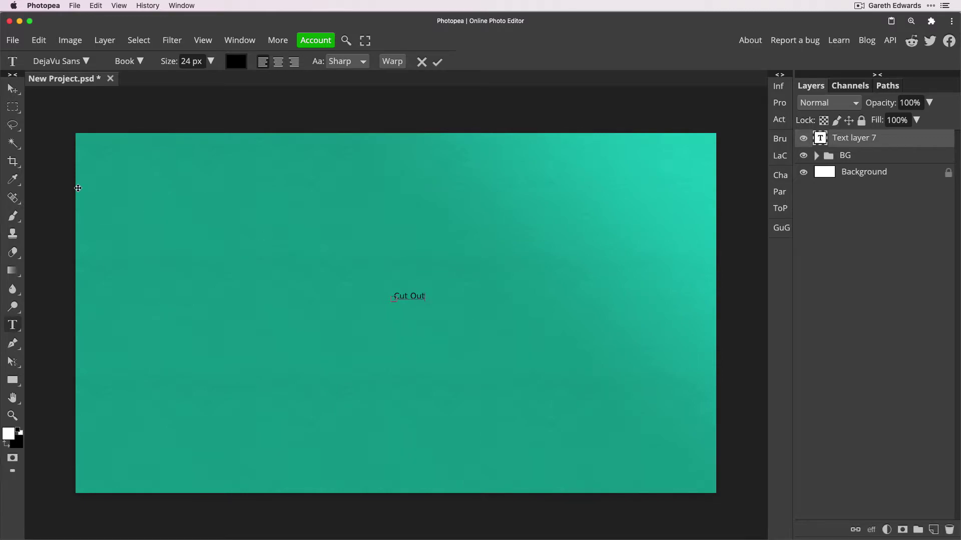
left_click(13, 89)
key("super+t")
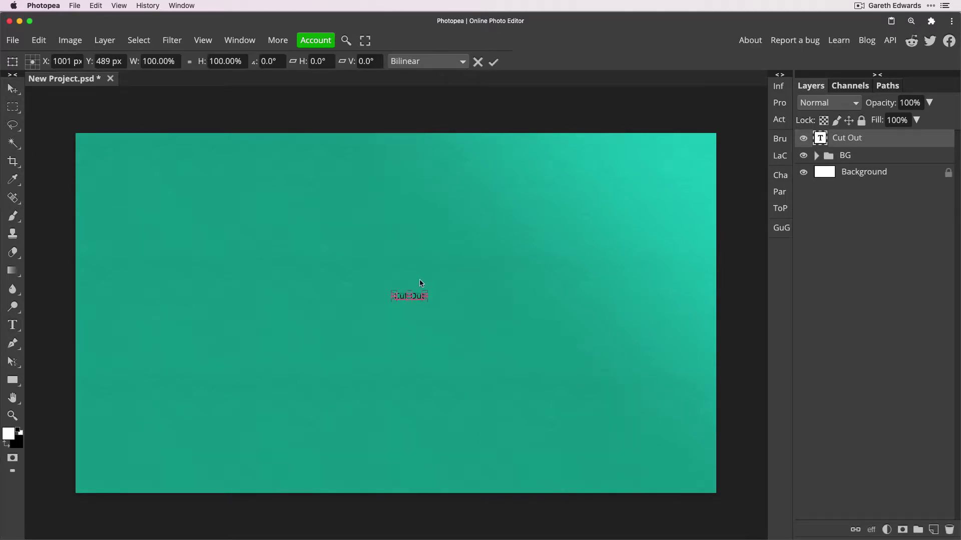
left_click_drag(426, 290, 571, 235)
left_click_drag(510, 305, 502, 310)
key("Return")
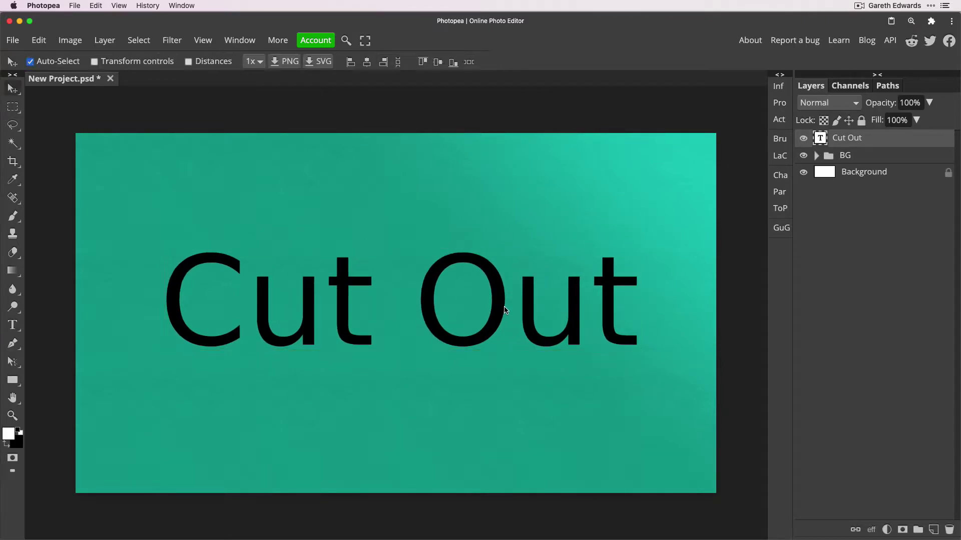
- Set the Cut Out text's font to Berkshire Swash in the Character panel
left_click(783, 178)
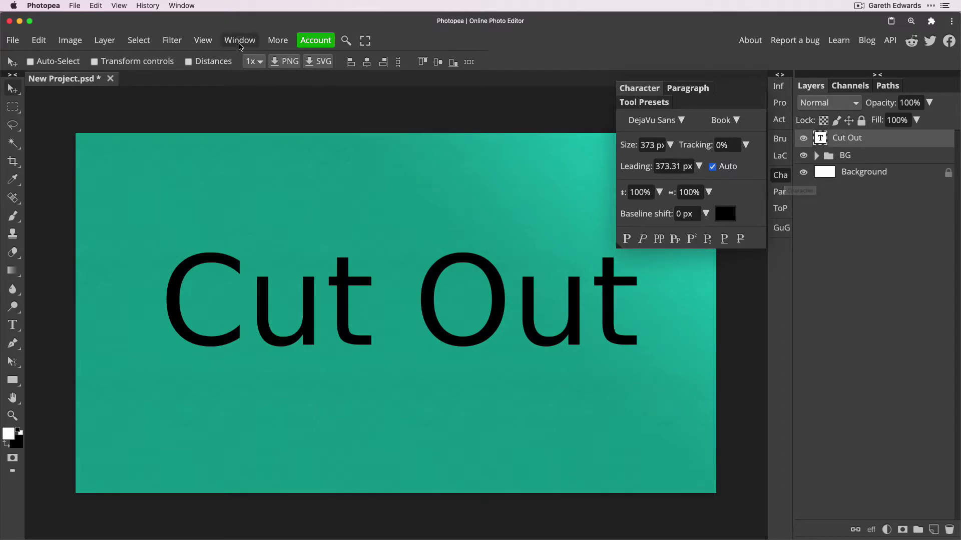
left_click(240, 41)
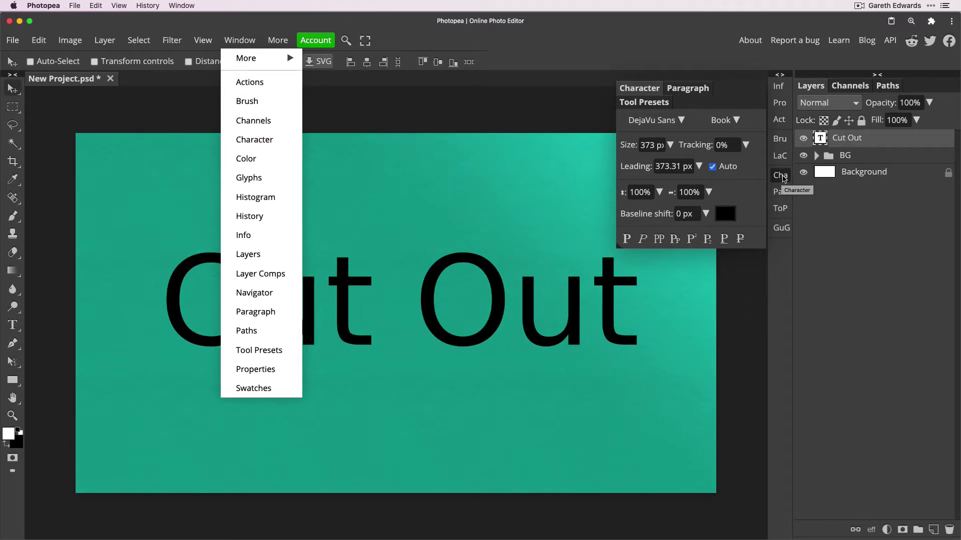
left_click(784, 177)
left_click(783, 177)
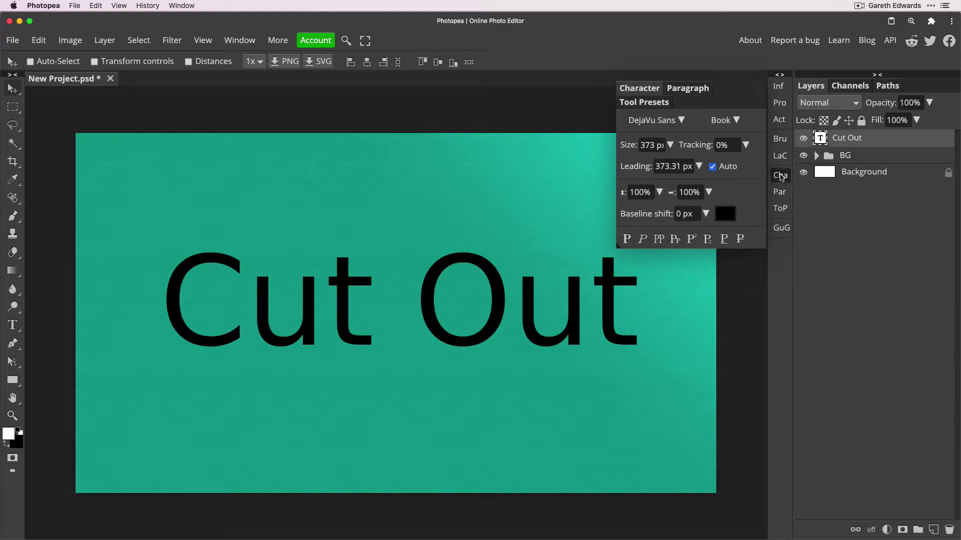
left_click(678, 123)
type("b")
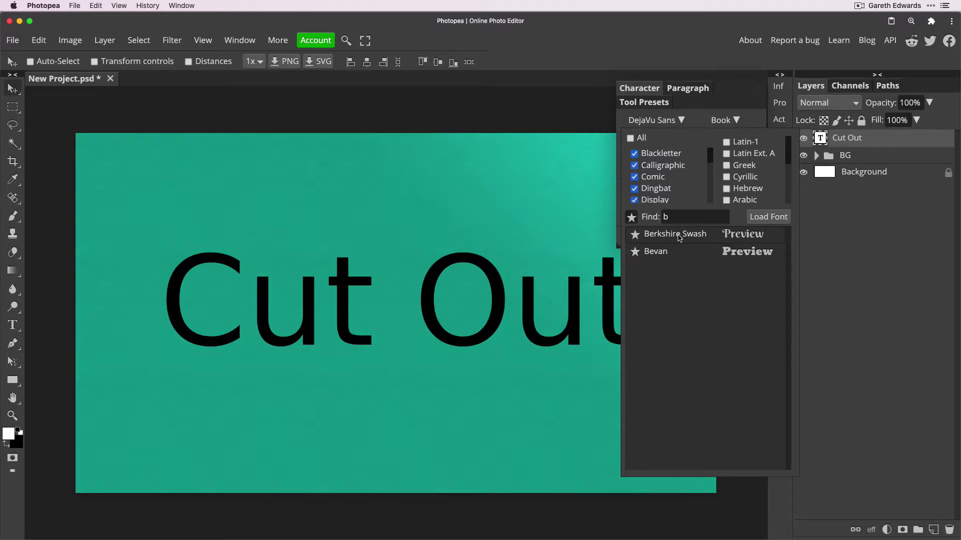
left_click(708, 237)
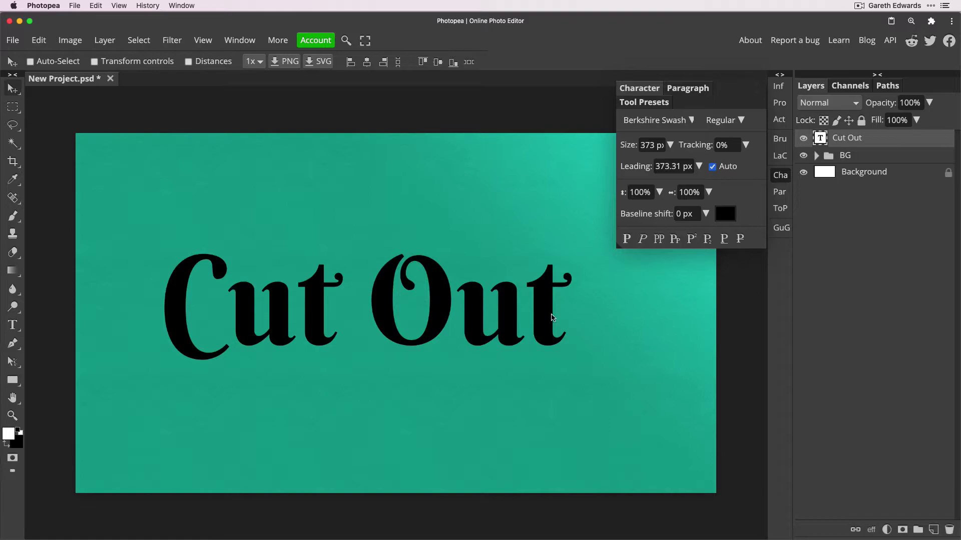
- Scale the text to about 130%, centre it, and open its Layer Style
key("ctrl+t")
left_click_drag(572, 255, 626, 240)
left_click_drag(577, 280, 599, 277)
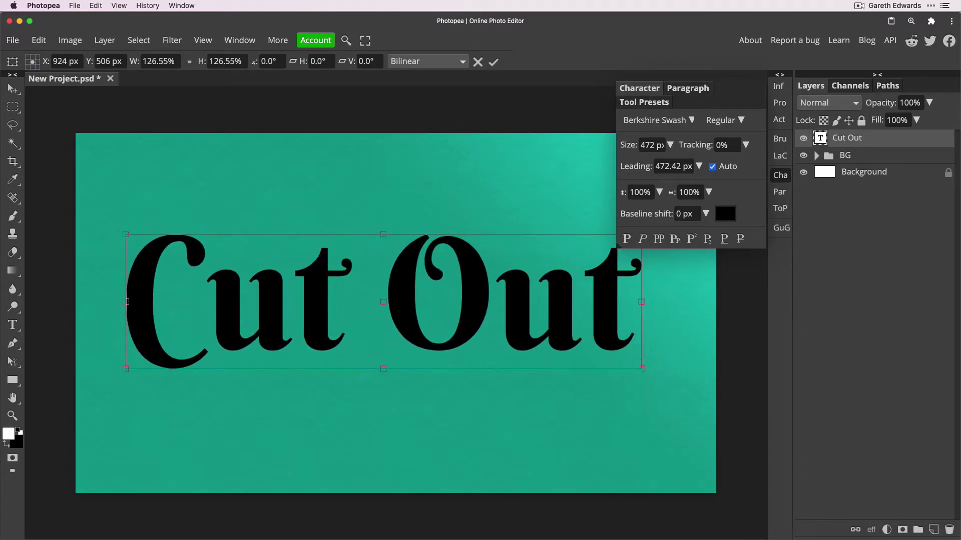
left_click_drag(648, 371, 671, 378)
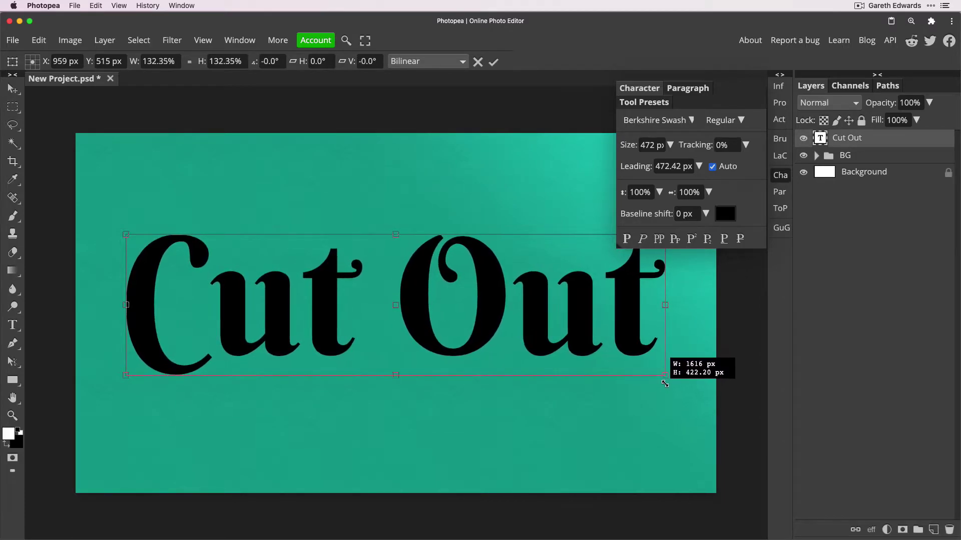
left_click_drag(613, 321, 611, 329)
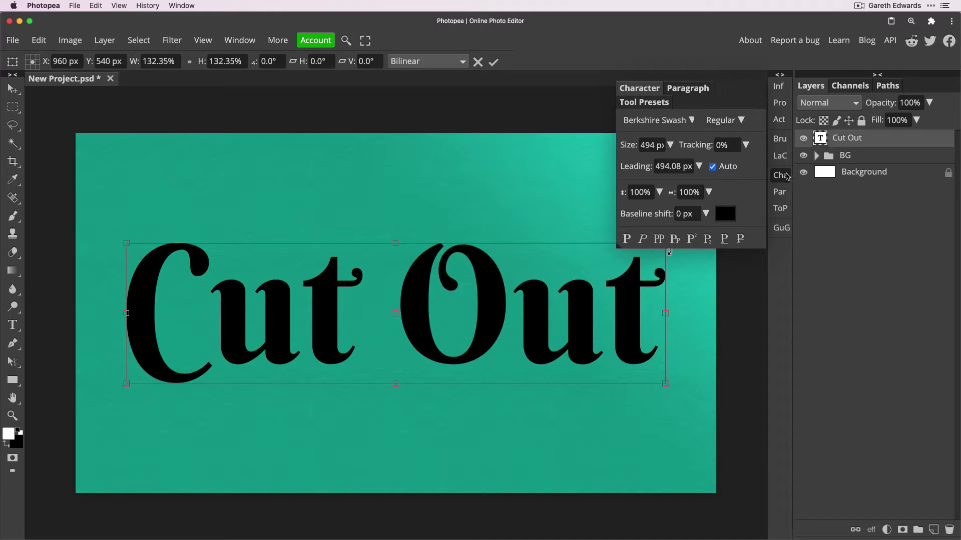
left_click(786, 179)
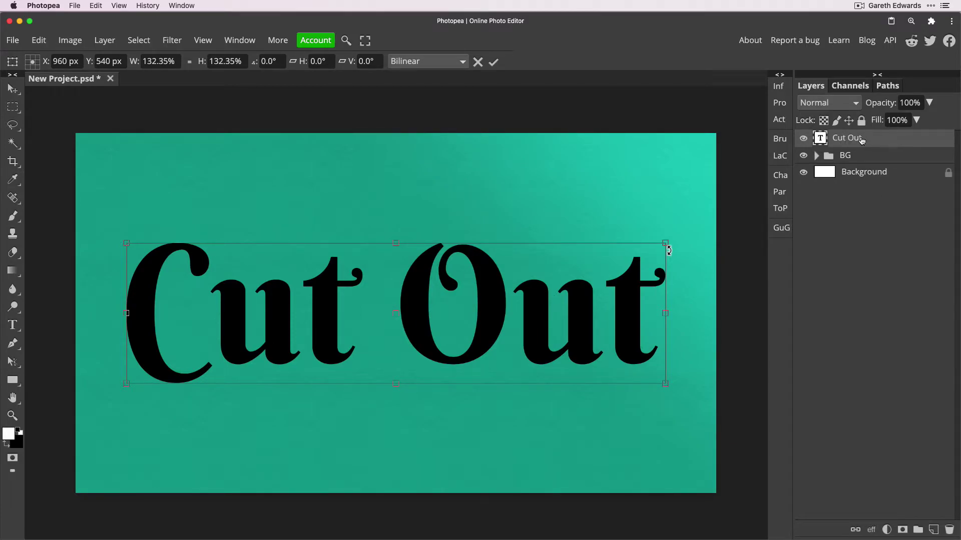
double_click(900, 143)
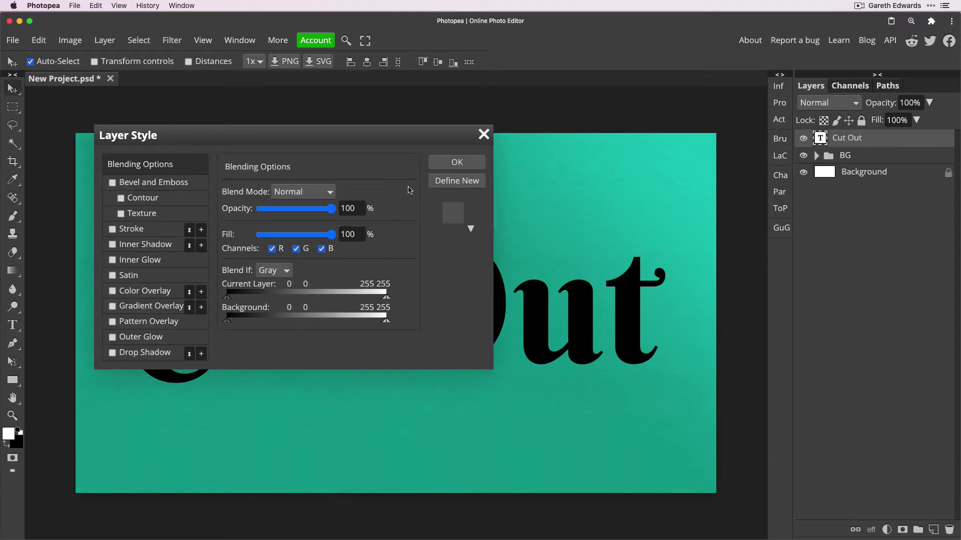
- In Blending Options, set the Cut Out layer's Fill to 0%
left_click_drag(129, 136, 635, 131)
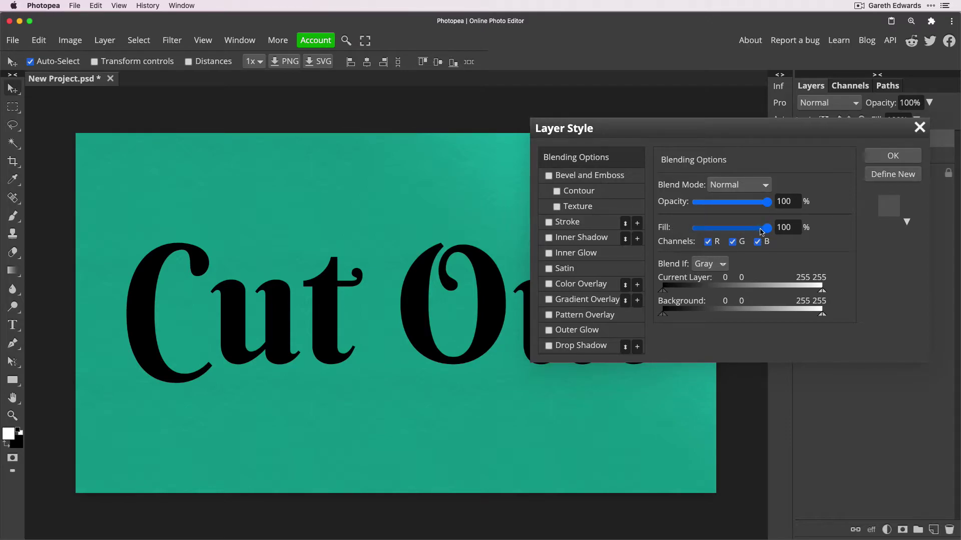
left_click_drag(767, 228, 691, 229)
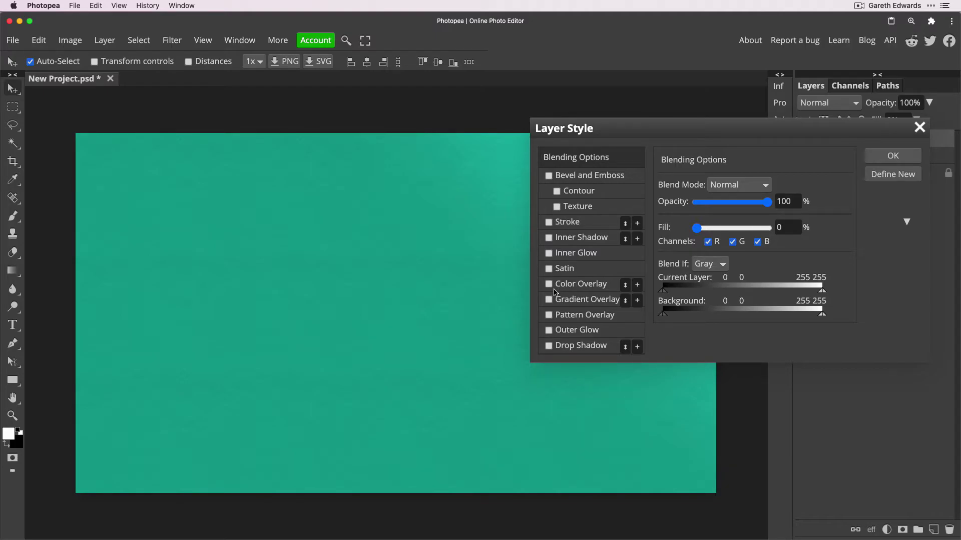
- Enable Color Overlay on the Cut Out text with the Color blend mode
left_click(549, 285)
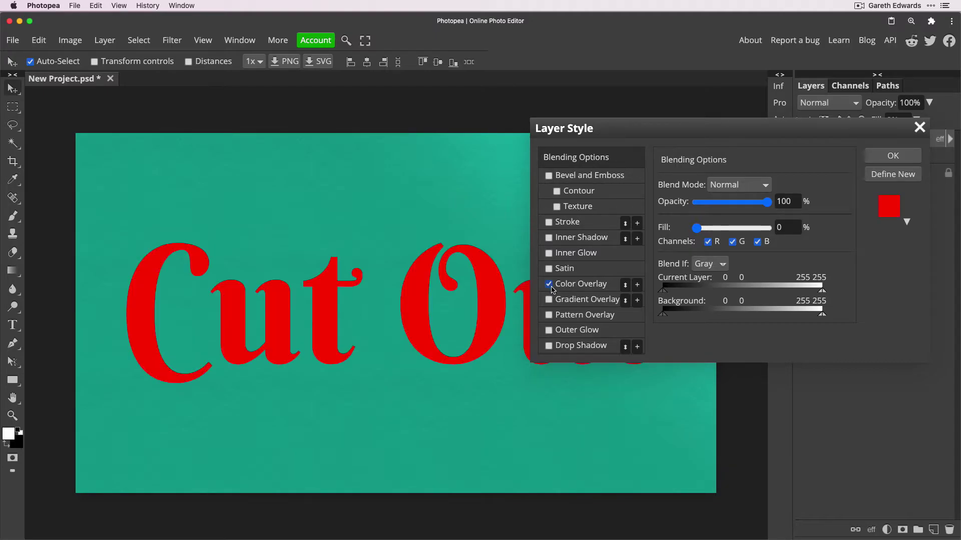
left_click(574, 286)
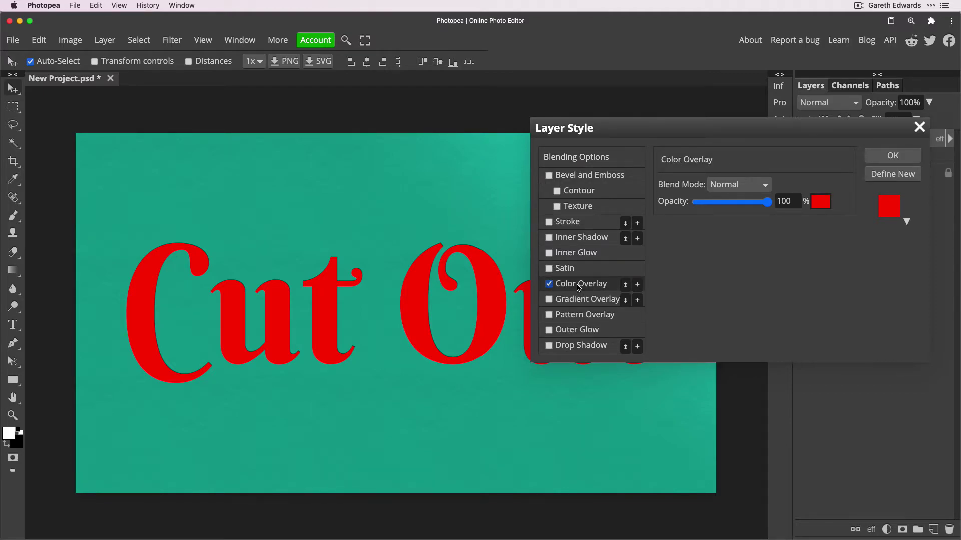
left_click(738, 186)
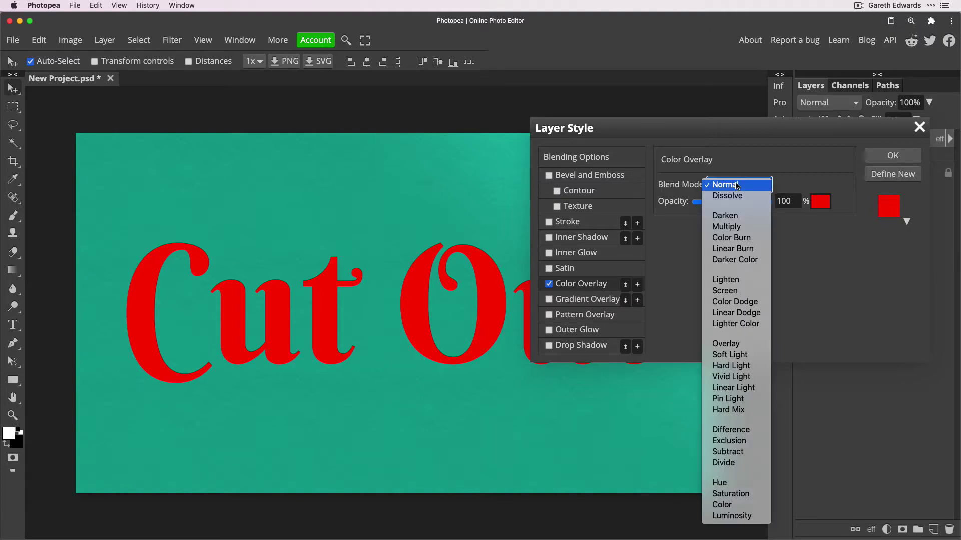
left_click(741, 506)
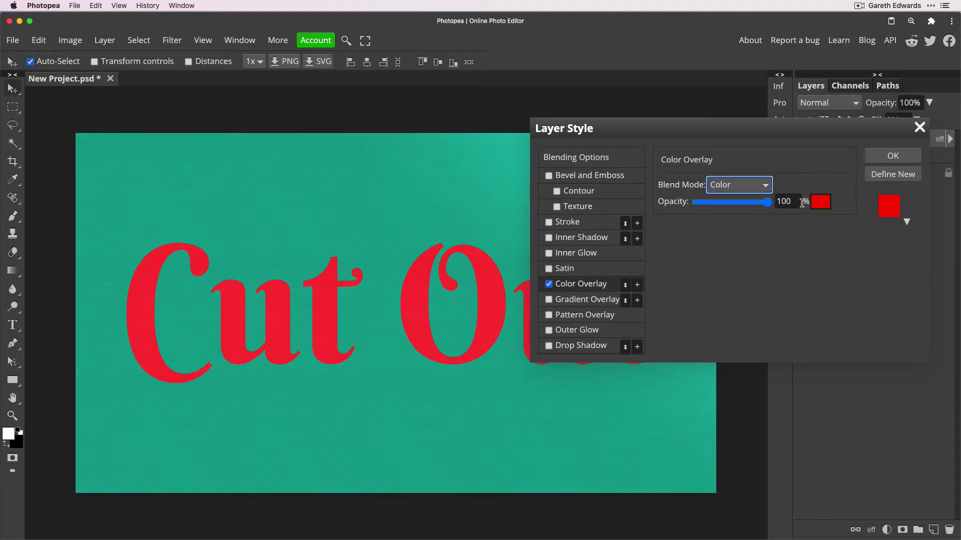
- Set the overlay colour to pink, RGB 240, 90, 130
left_click(819, 204)
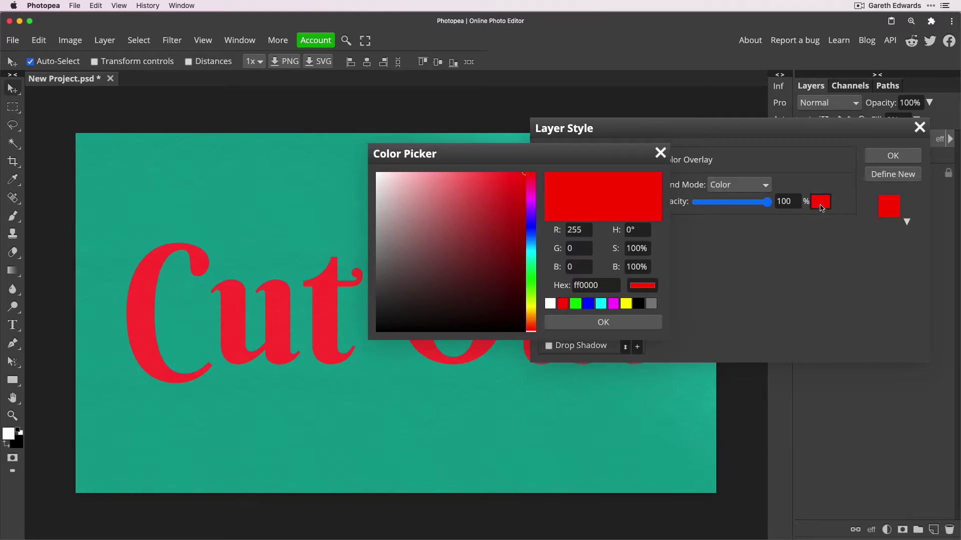
left_click_drag(588, 163, 639, 158)
left_click_drag(583, 250, 583, 249)
mouse_move(580, 262)
left_mouse_down()
mouse_move(536, 256)
mouse_move(560, 244)
mouse_move(557, 217)
left_mouse_up()
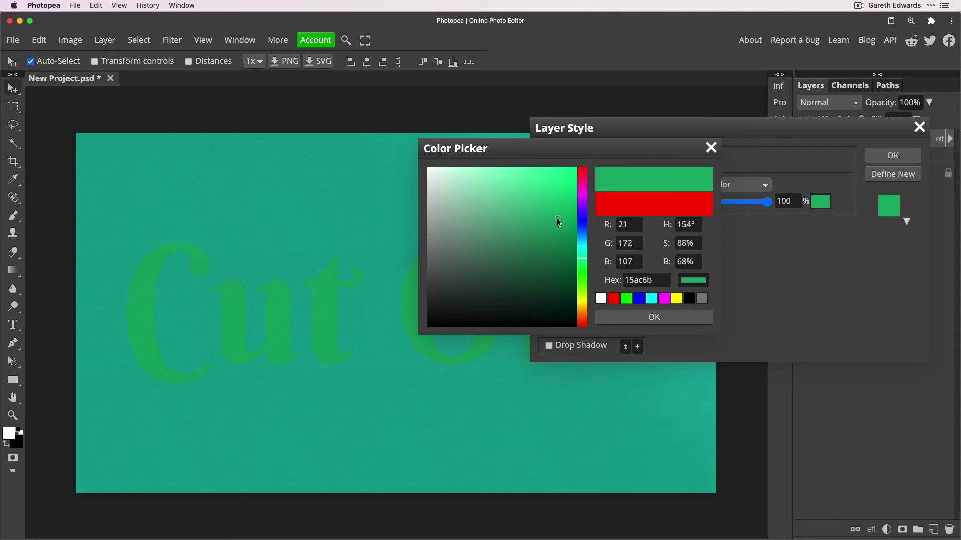
left_click(635, 225)
type("240")
key("Tab")
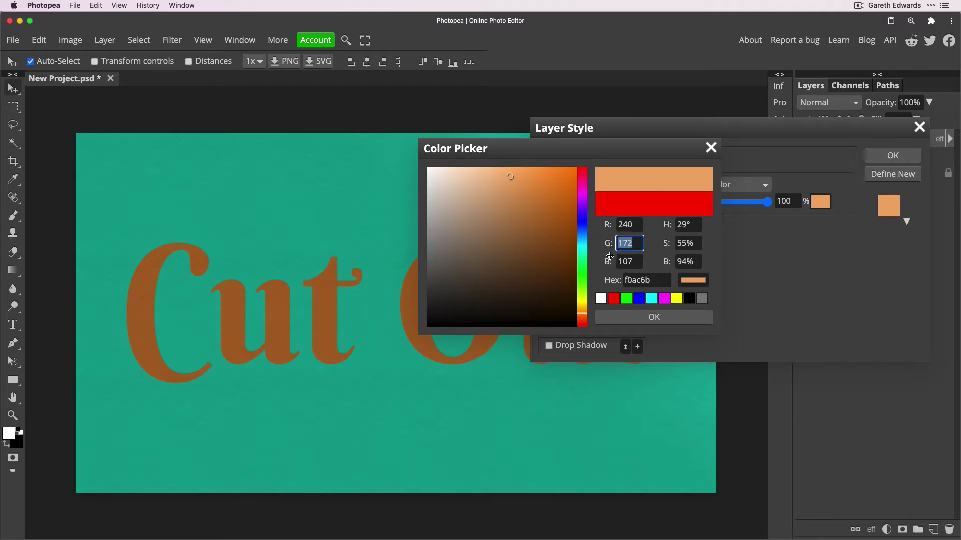
type("90")
key("Tab")
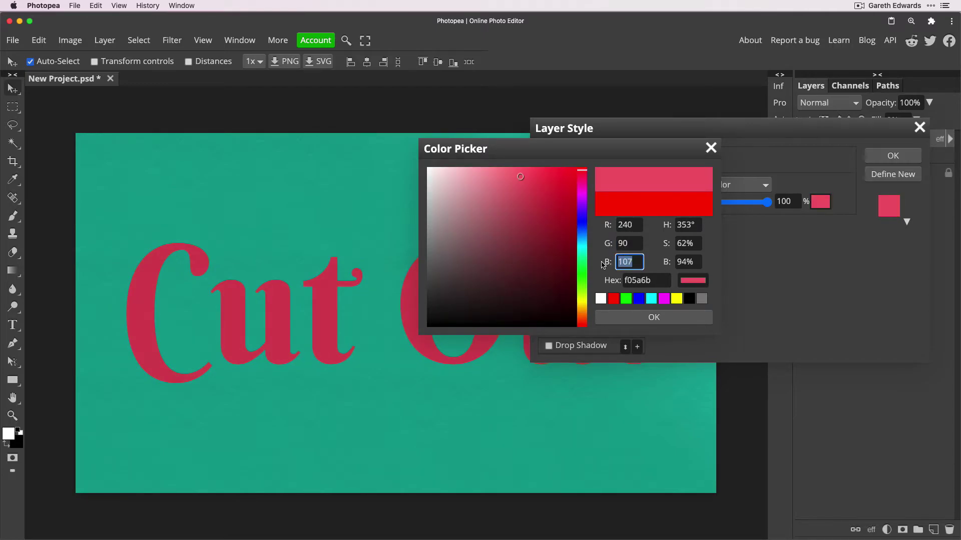
type("130")
left_click(633, 321)
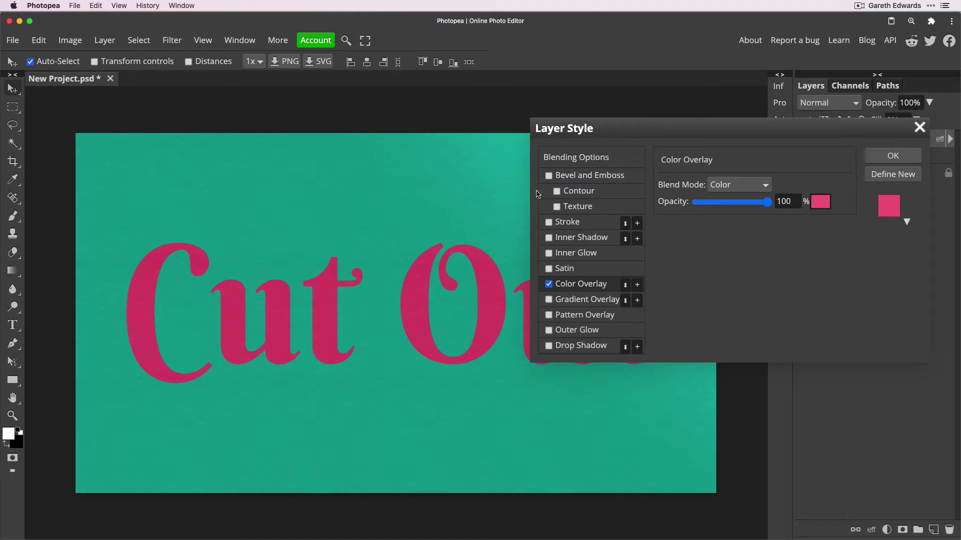
- Enable Inner Shadow on the letters, keeping the Multiply blend mode
left_click(550, 238)
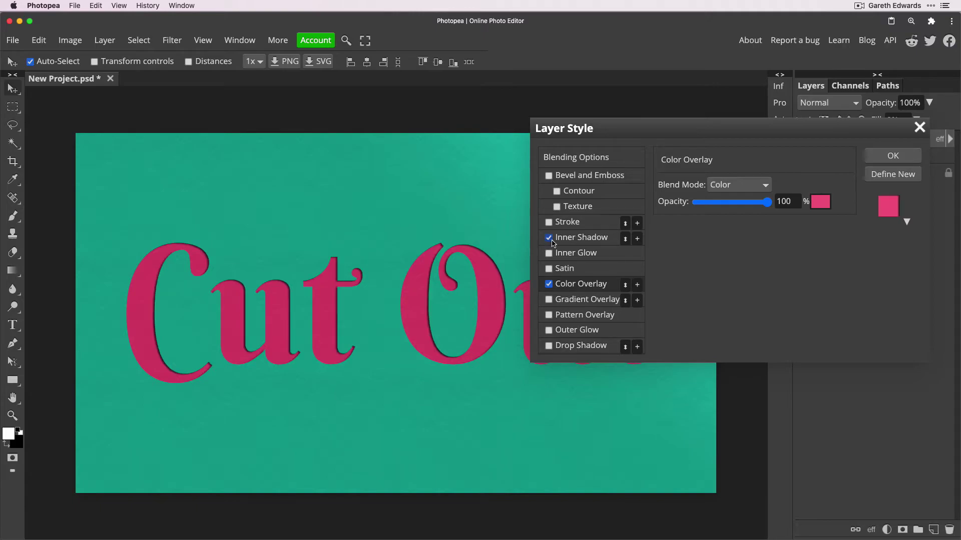
left_click(581, 240)
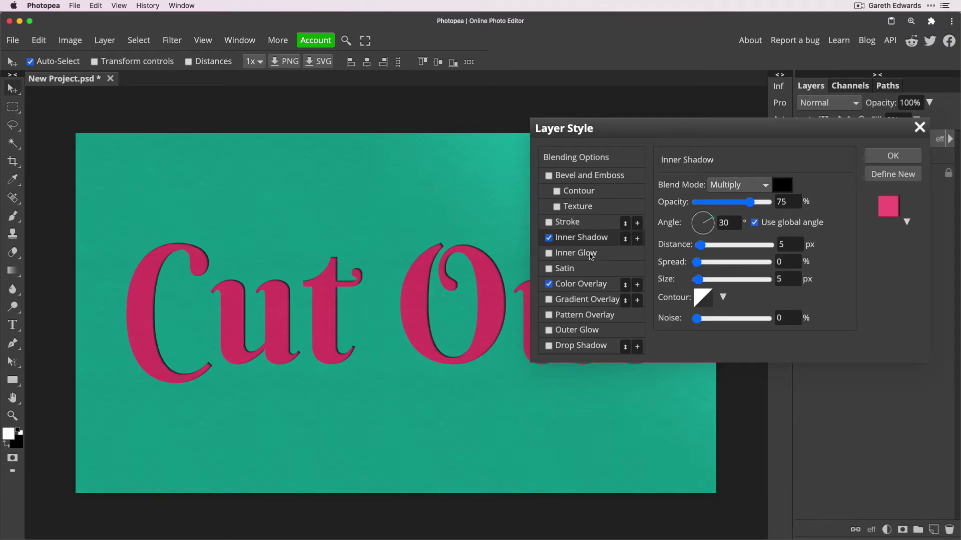
left_click_drag(668, 135, 685, 129)
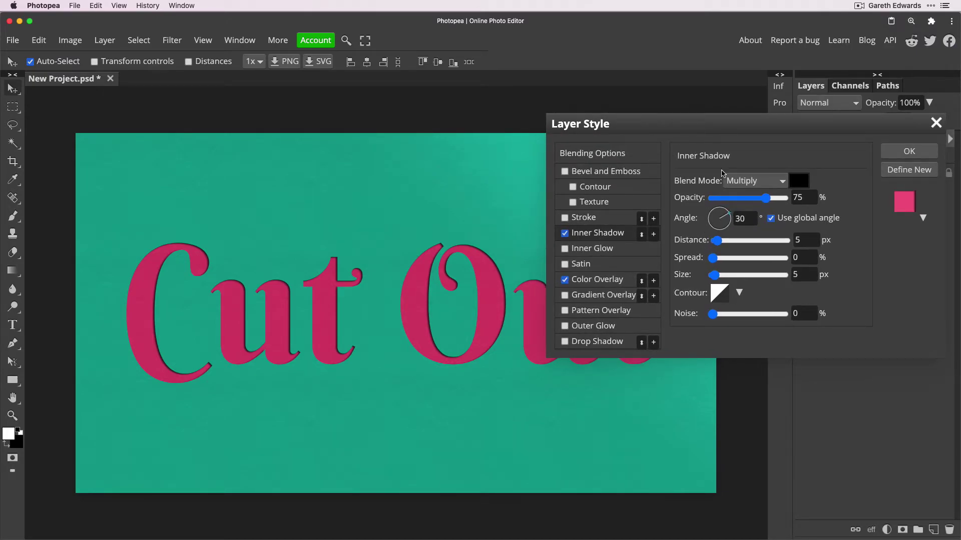
left_click(762, 180)
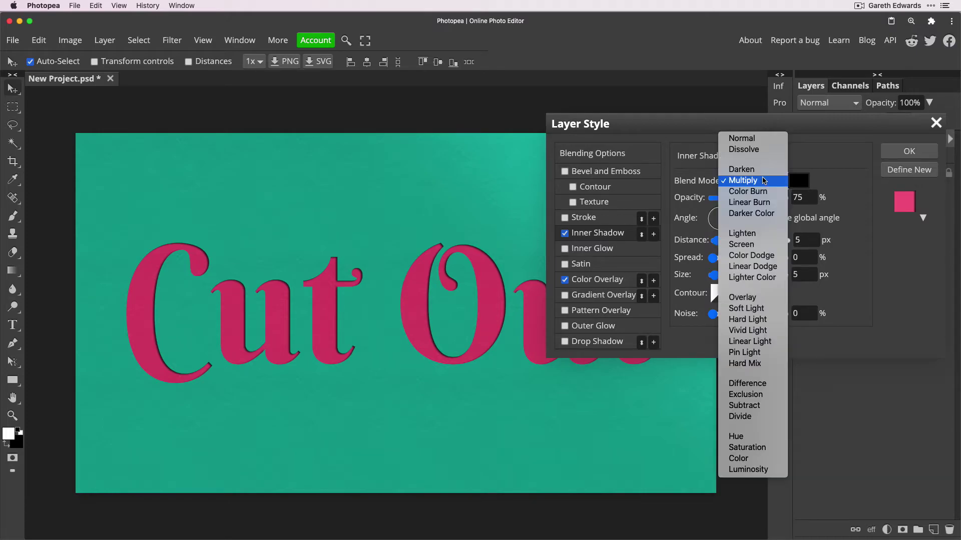
left_click(764, 181)
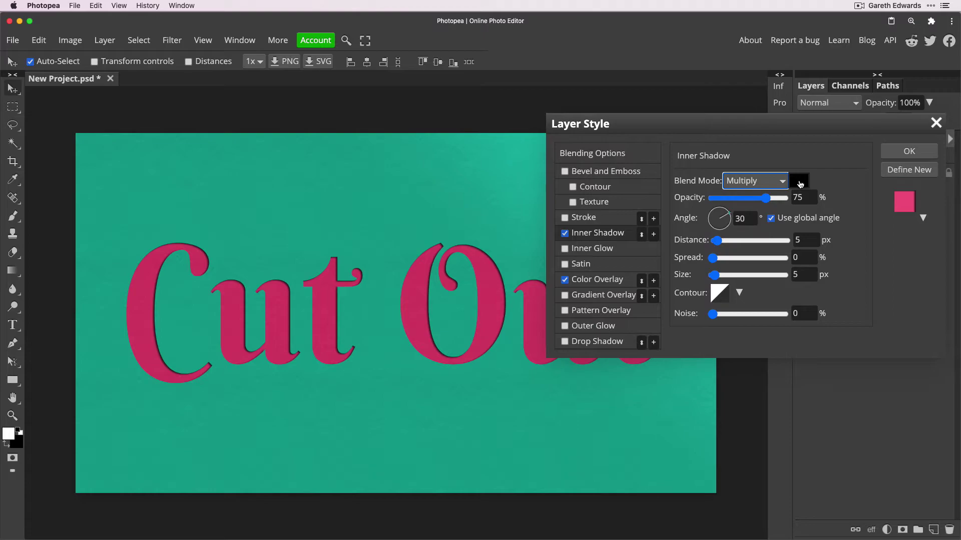
- Sample the letters' pink and darken it slightly for the inner shadow colour
left_click(800, 185)
left_click_drag(617, 152, 747, 147)
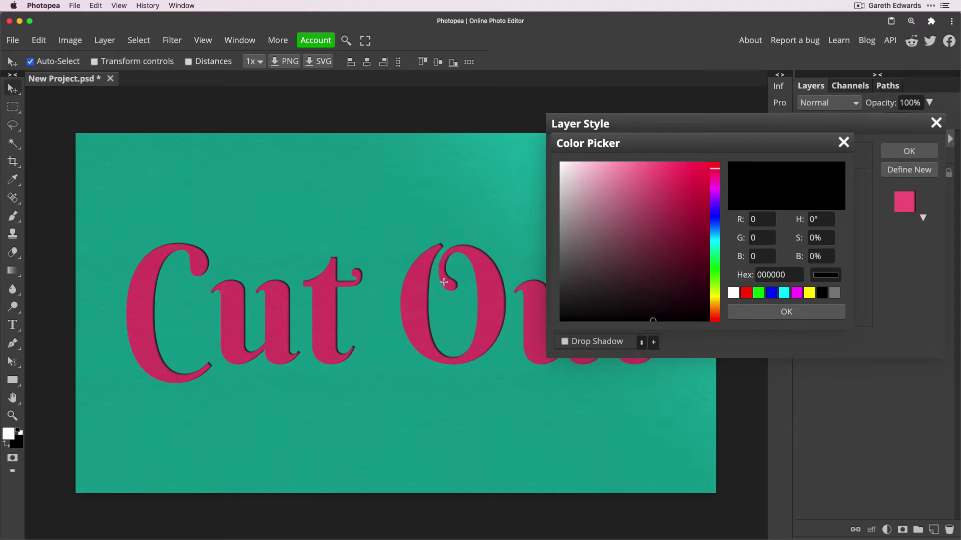
left_click(413, 302)
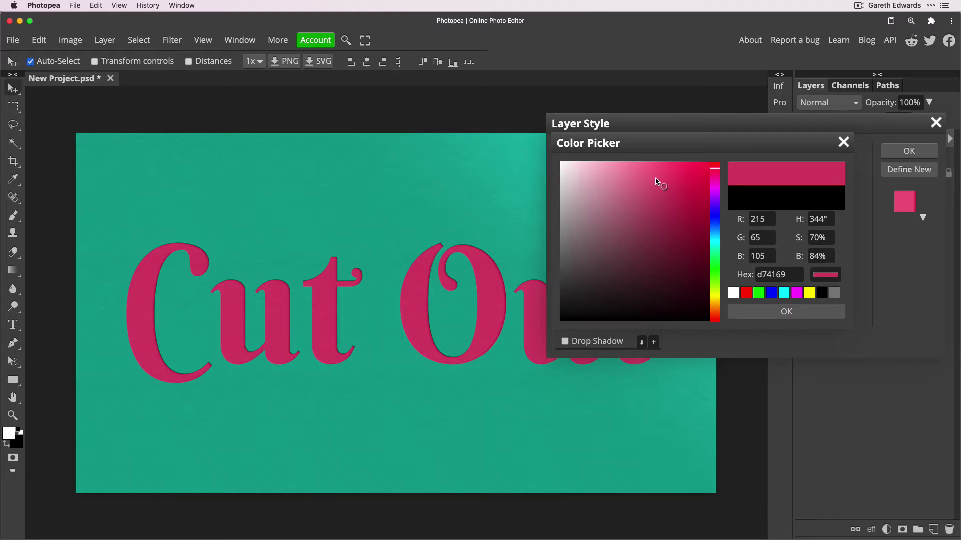
left_click_drag(663, 187, 665, 246)
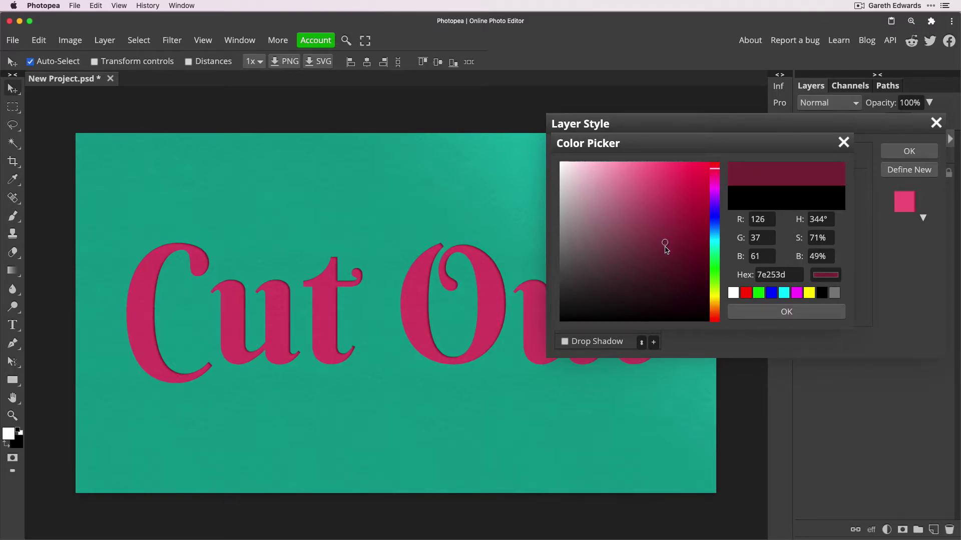
left_click(786, 311)
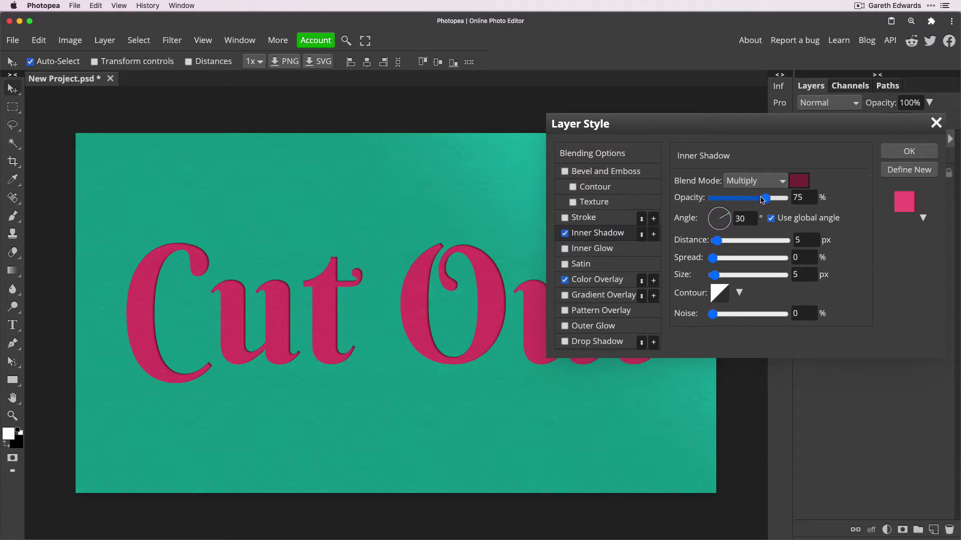
- Set the inner shadow to 30% opacity, 10 px distance, 25 px size and 45° angle
double_click(800, 197)
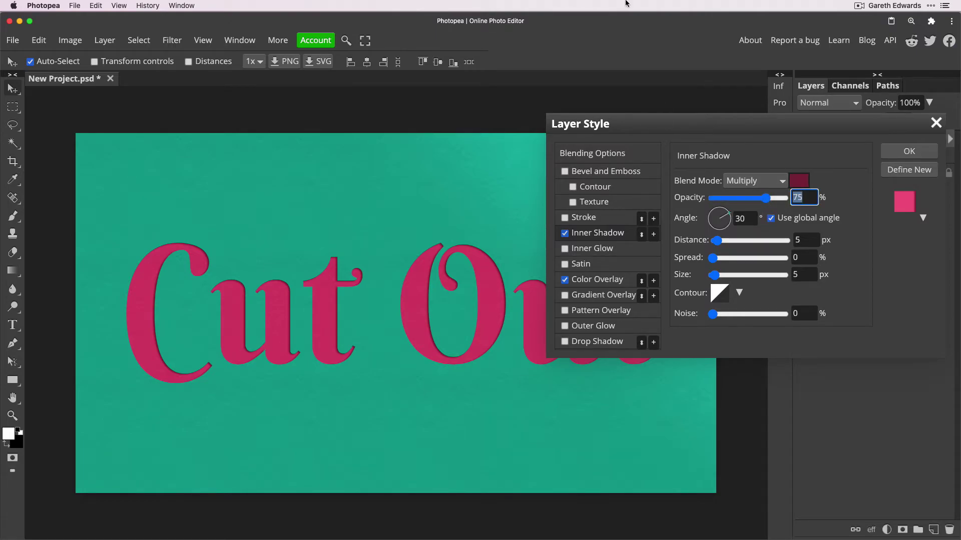
type("30")
key("Tab")
type("10")
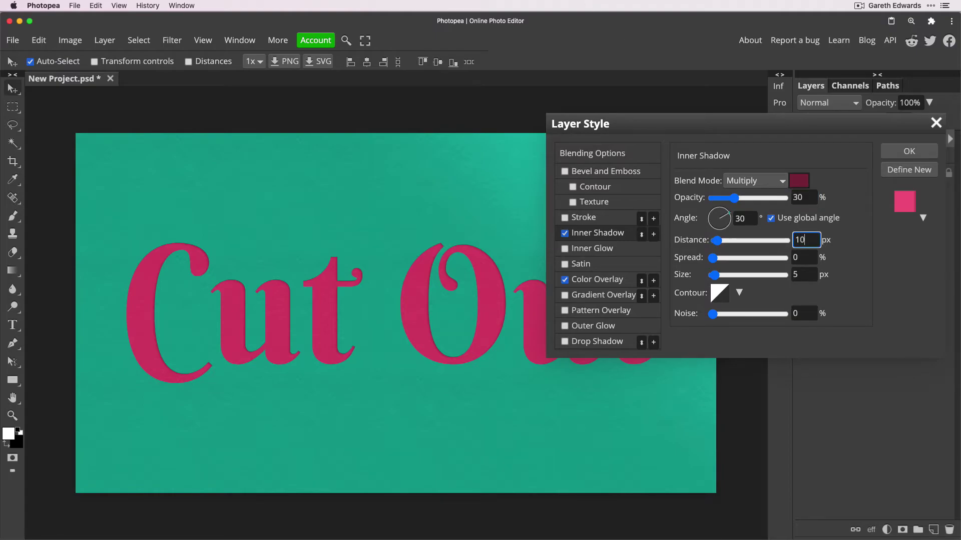
key("Return")
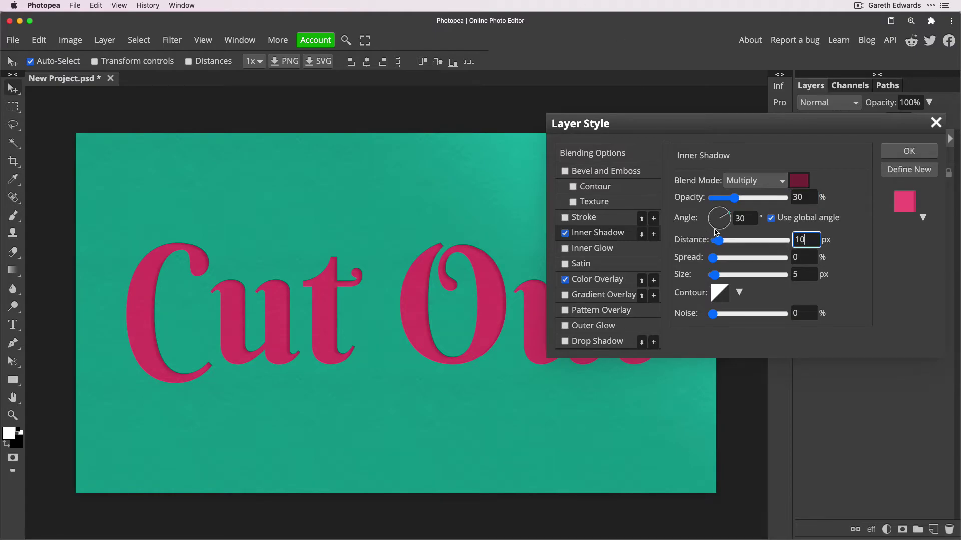
key("Tab")
key("Tab")
type("2")
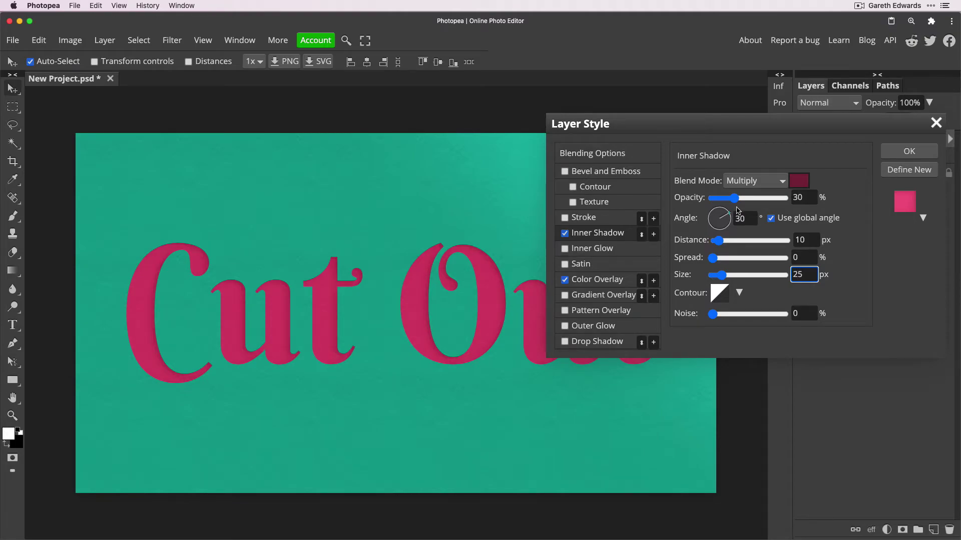
left_click_drag(747, 220, 731, 227)
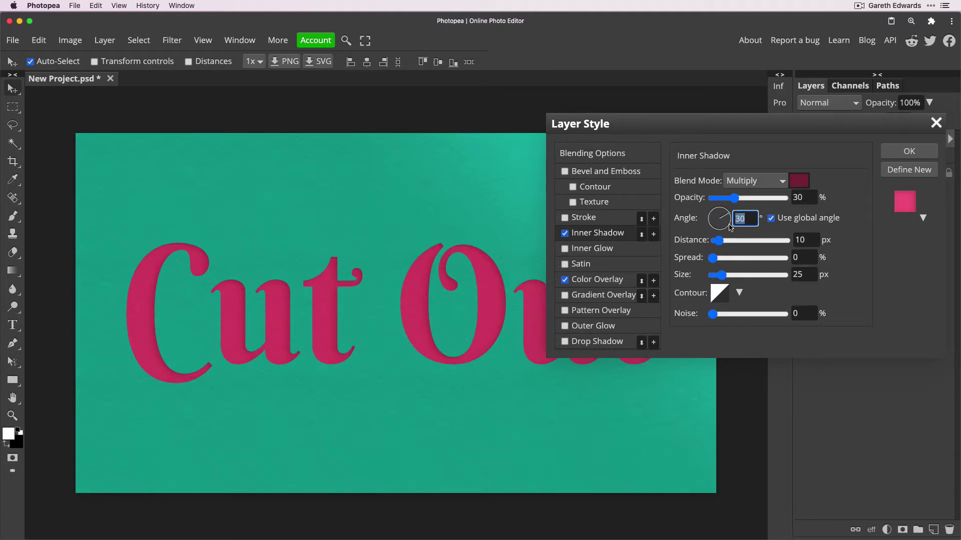
type("45")
left_click(849, 229)
- Add two more Inner Shadow entries and disable the third one
left_click(654, 234)
left_click(654, 235)
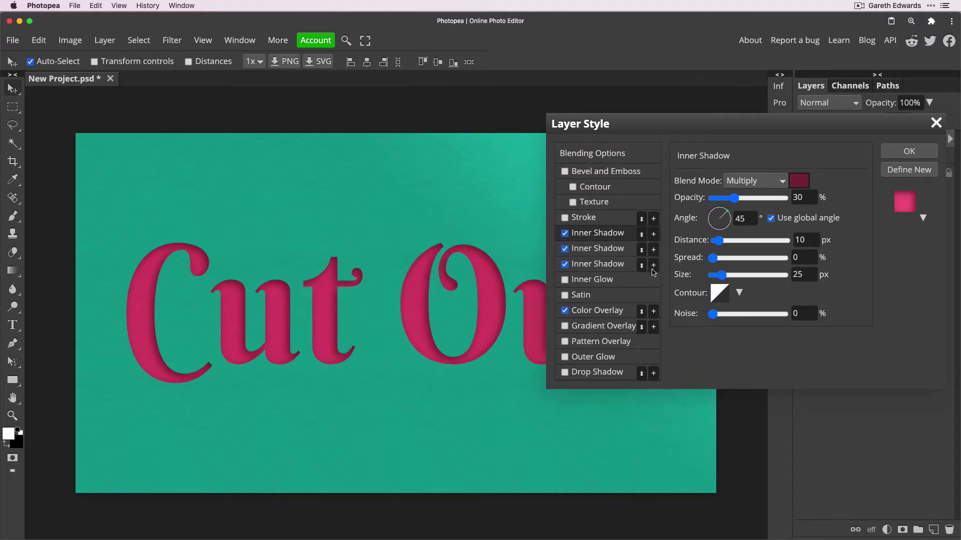
left_click(565, 264)
left_click(605, 235)
left_click(607, 248)
left_click(610, 250)
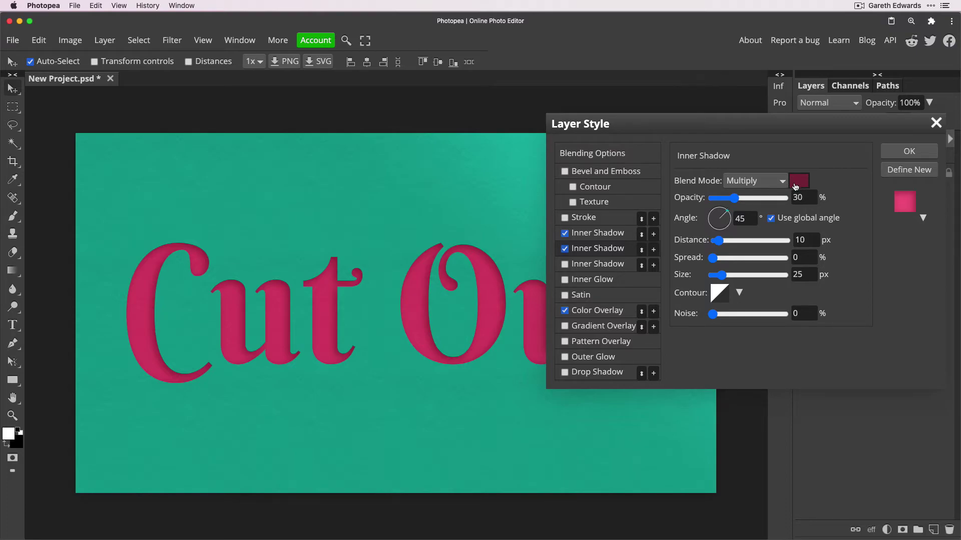
- Set the second inner shadow to Normal blend, 45% opacity and 40 px distance
left_click(766, 182)
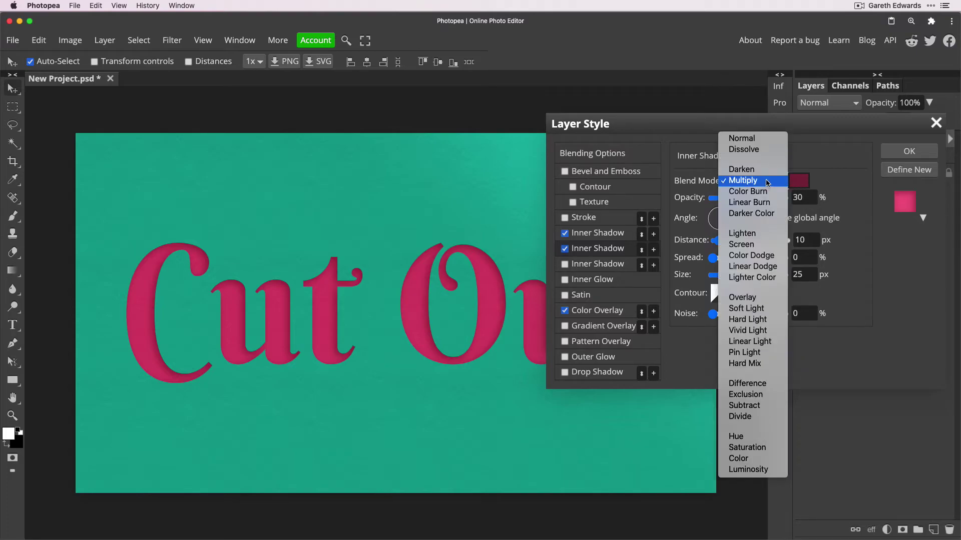
left_click(760, 143)
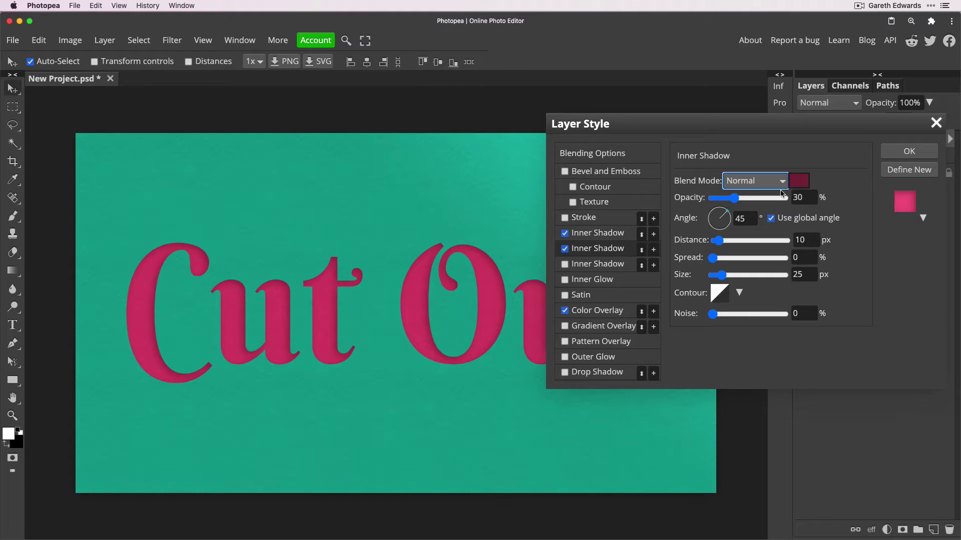
left_click(806, 195)
type("45")
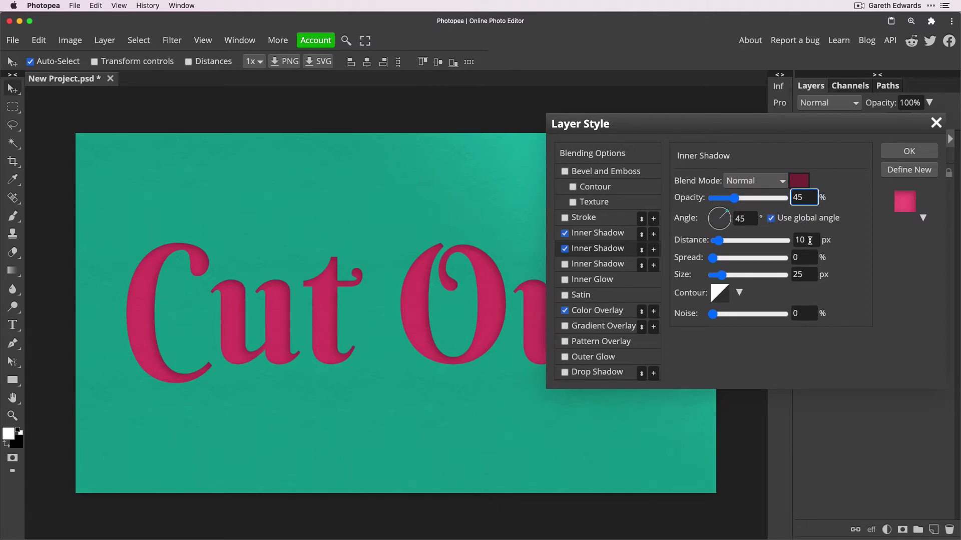
left_click(810, 239)
key("BackSpace")
key("BackSpace")
type("4")
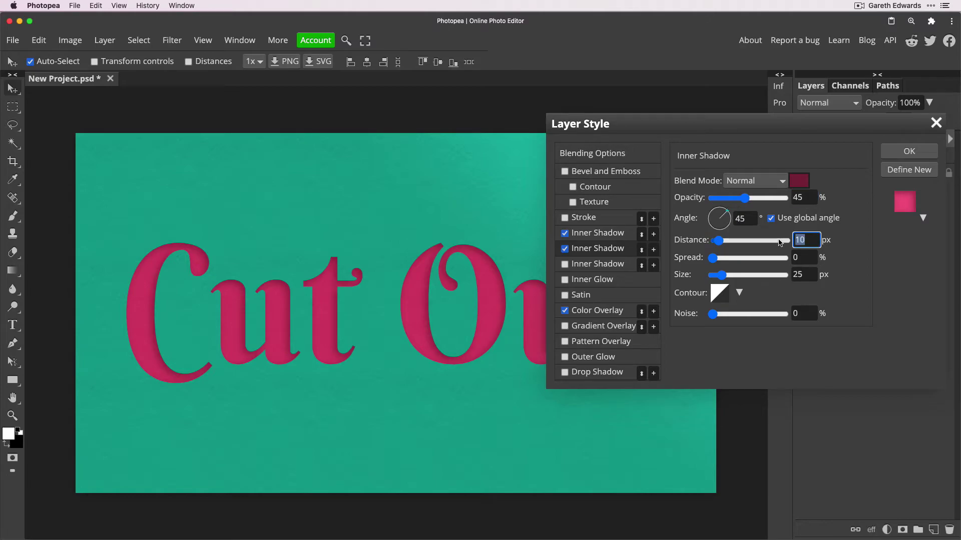
type("0")
left_click(860, 274)
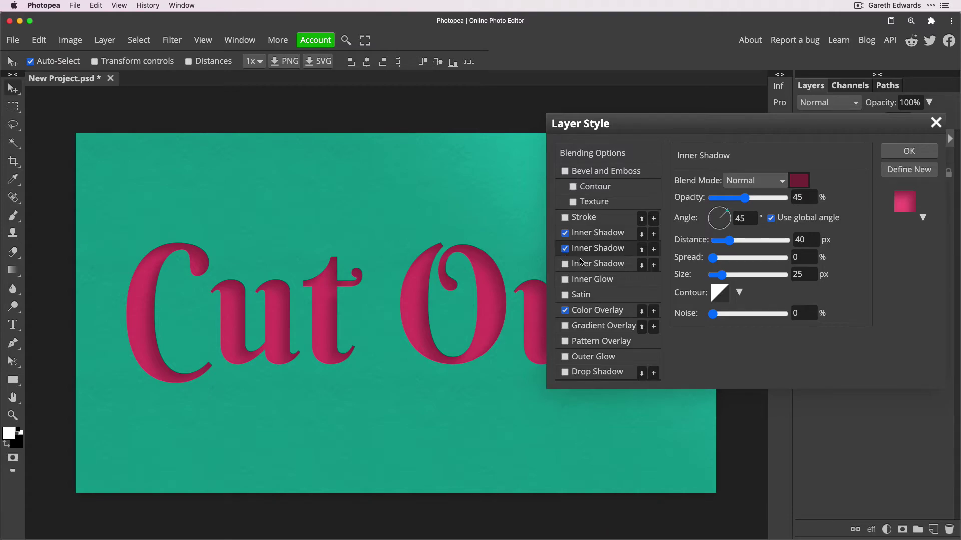
- Raise the first inner shadow's opacity to 71% and adjust the second shadow's opacity and distance
left_click(583, 233)
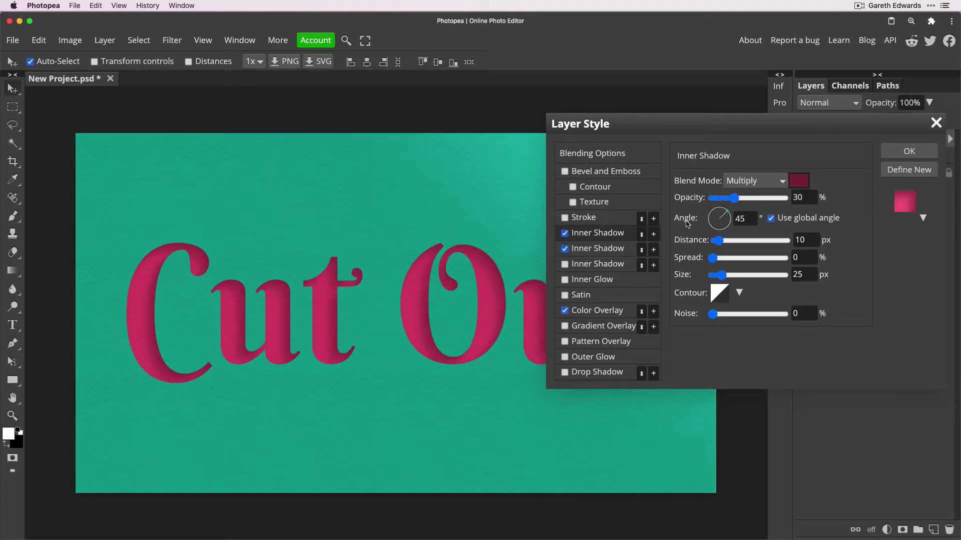
left_click_drag(734, 198, 764, 198)
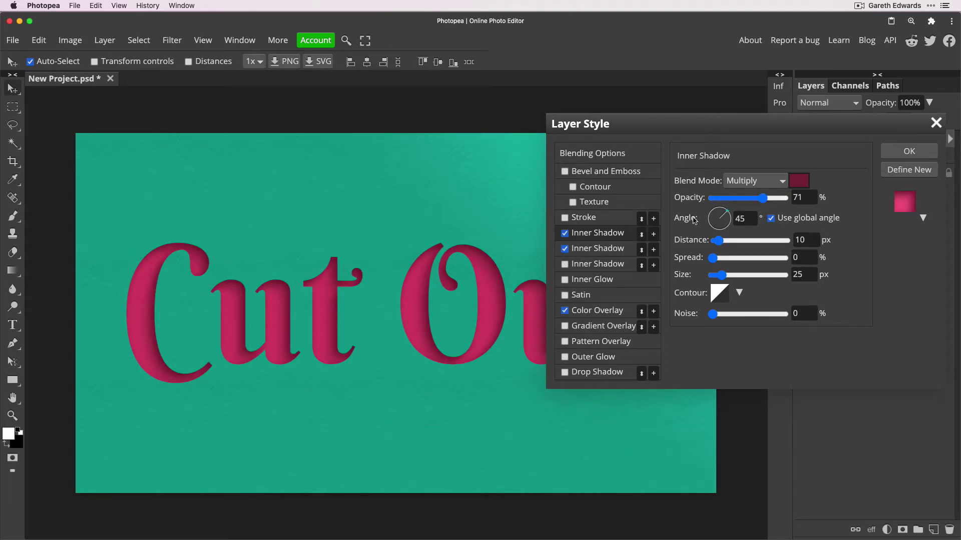
left_click(617, 250)
mouse_move(748, 206)
left_mouse_down()
mouse_move(766, 199)
mouse_move(745, 202)
left_mouse_up()
left_click_drag(732, 242, 736, 241)
left_click_drag(726, 244, 732, 242)
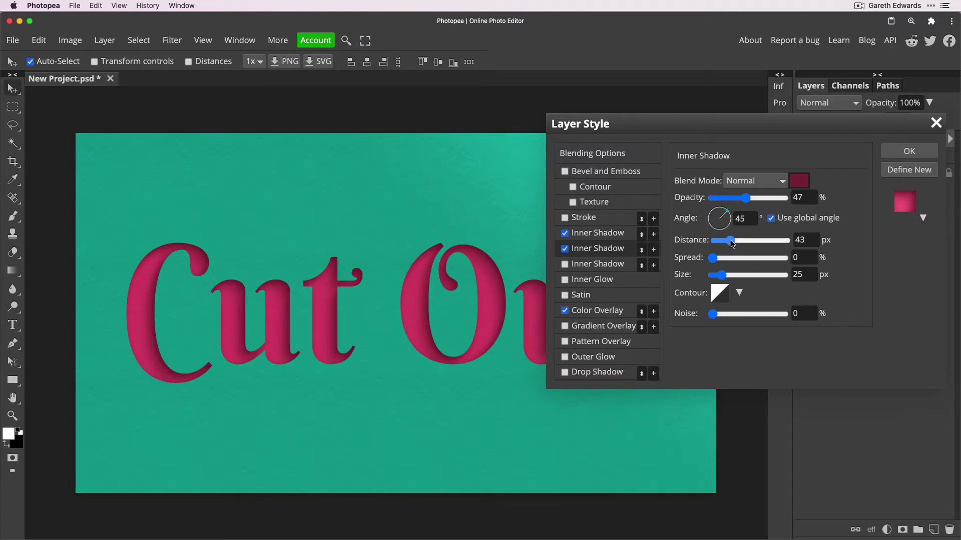
- Shorten the first shadow to 20 px; set the second to 37% opacity, 53 px distance, 30 px size
left_click(564, 248)
left_click(585, 233)
left_click_drag(781, 240, 724, 243)
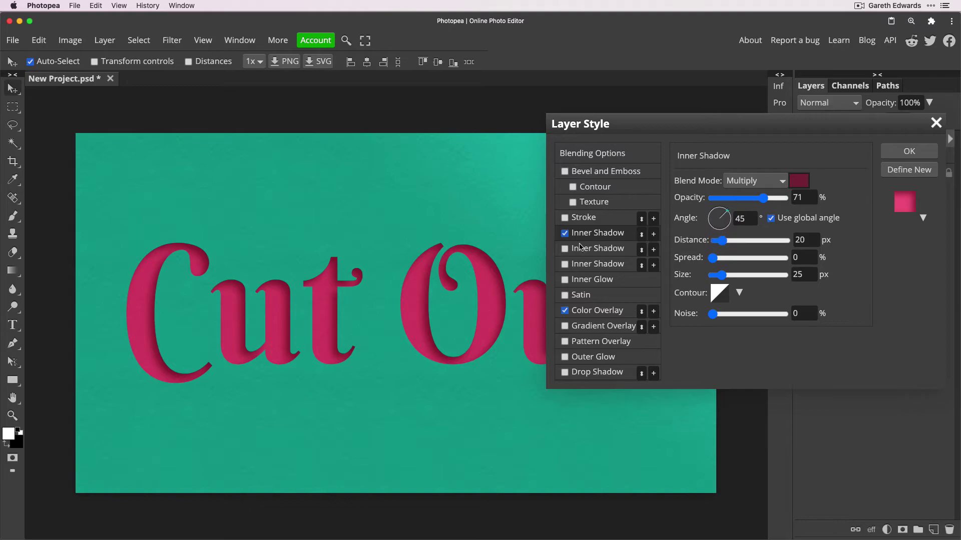
left_click(565, 249)
left_click(613, 249)
left_click_drag(760, 198, 739, 198)
mouse_move(731, 241)
left_mouse_down()
mouse_move(744, 240)
mouse_move(733, 242)
left_mouse_up()
left_click_drag(720, 274, 724, 277)
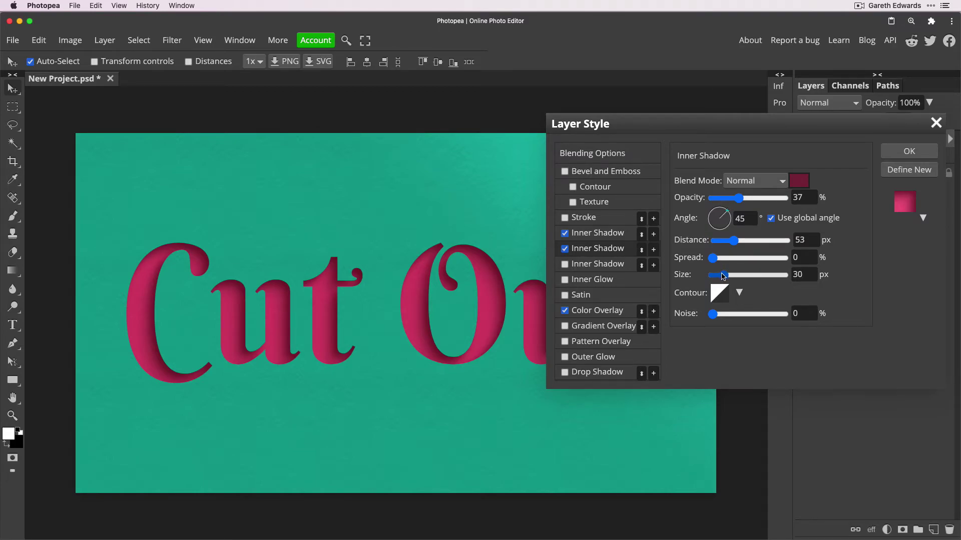
left_click_drag(659, 130, 703, 128)
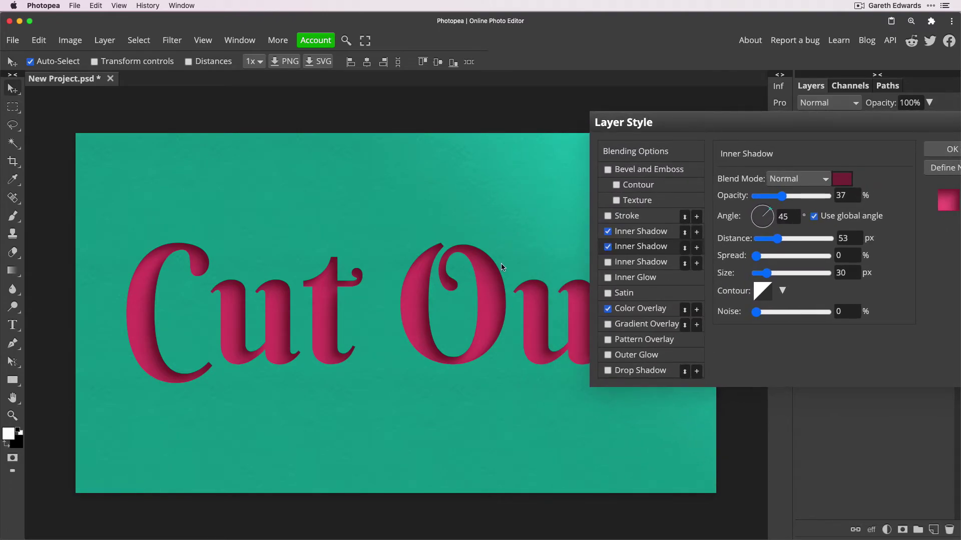
- Add a drop shadow to the letters at 25% opacity, 10 px distance and 25 px size
left_click(608, 371)
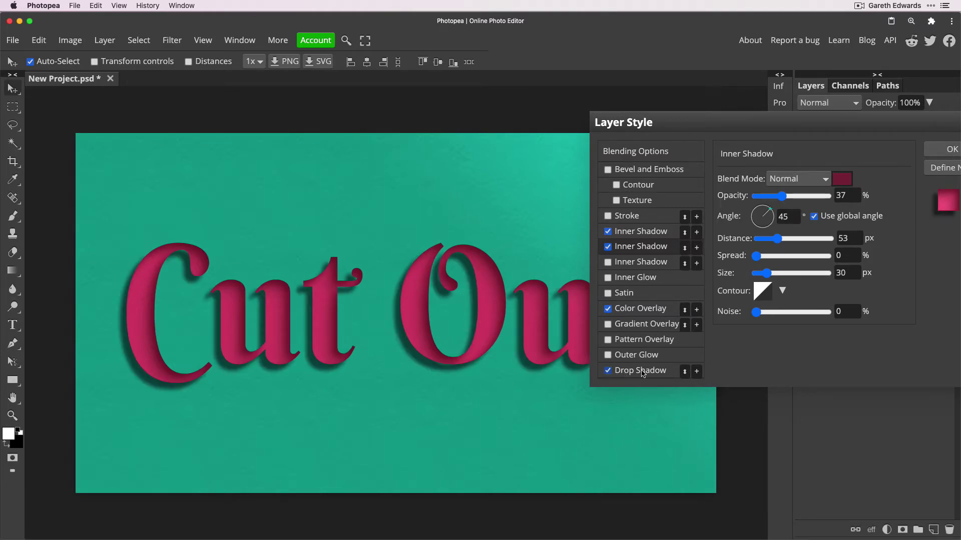
left_click(640, 371)
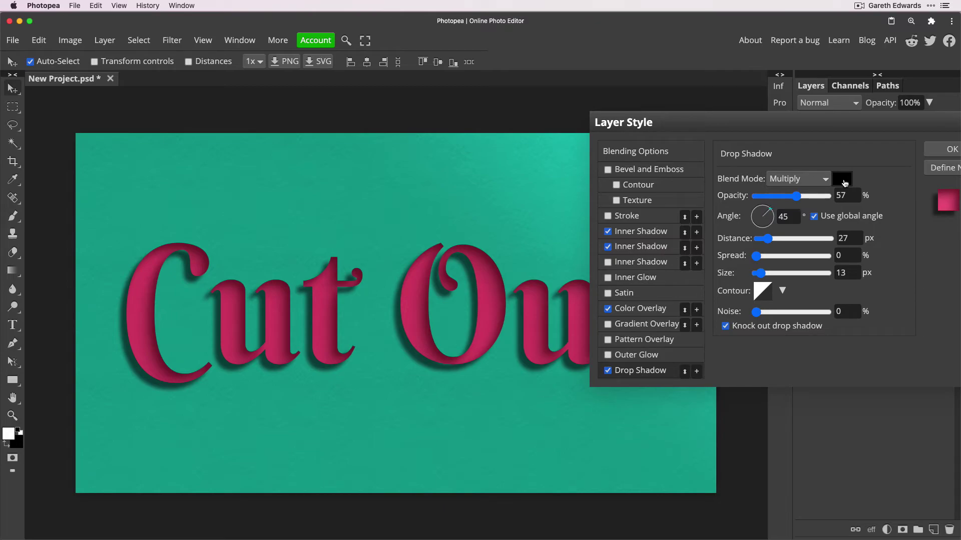
left_click_drag(795, 197, 777, 207)
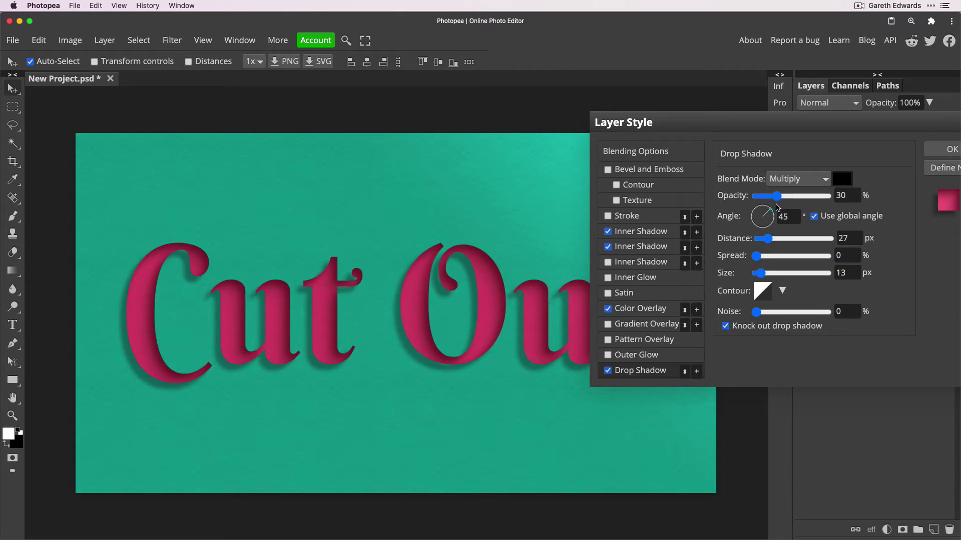
double_click(850, 237)
type("10")
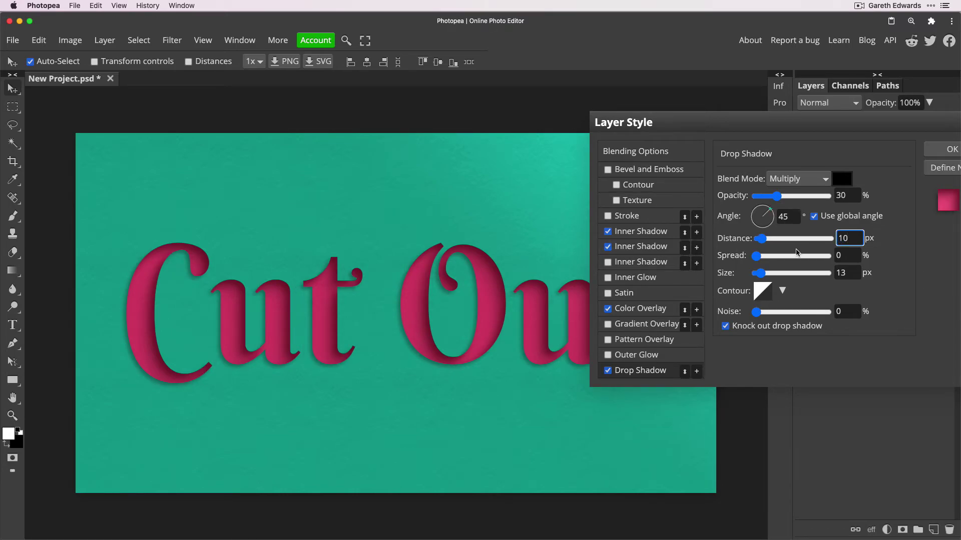
double_click(845, 272)
type("25")
left_click(608, 371)
left_click(608, 371)
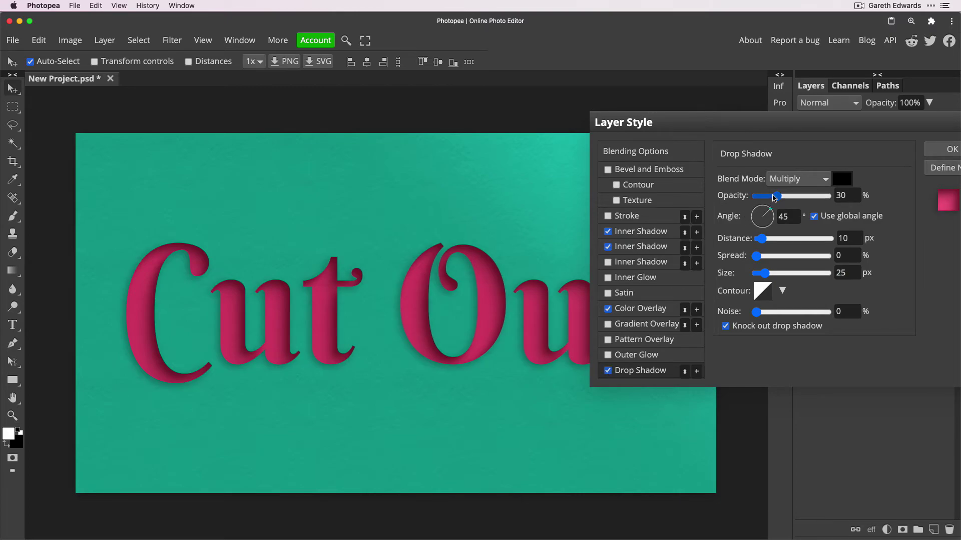
left_click_drag(777, 199, 775, 199)
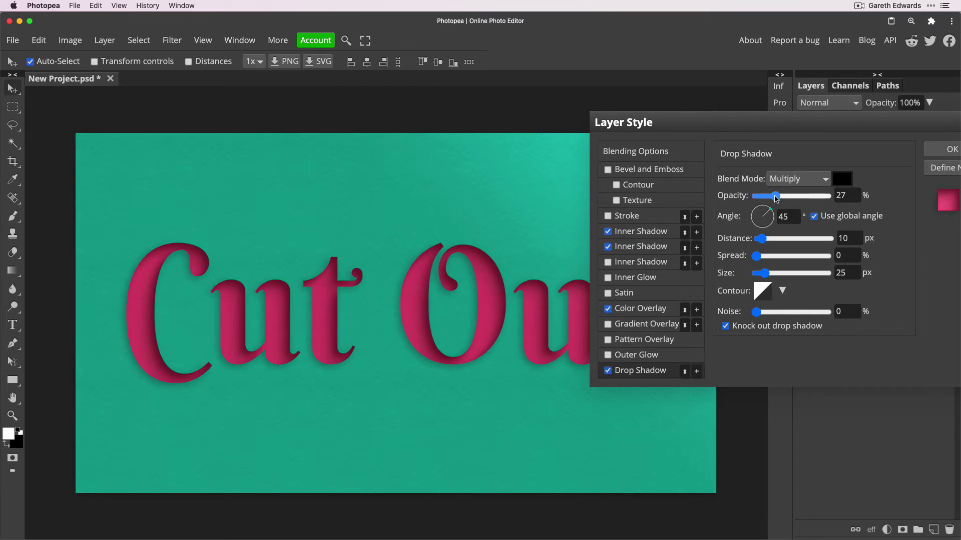
left_click_drag(776, 199, 773, 200)
- Add a second drop shadow with its own angle, rotated to about -132°
left_click(697, 373)
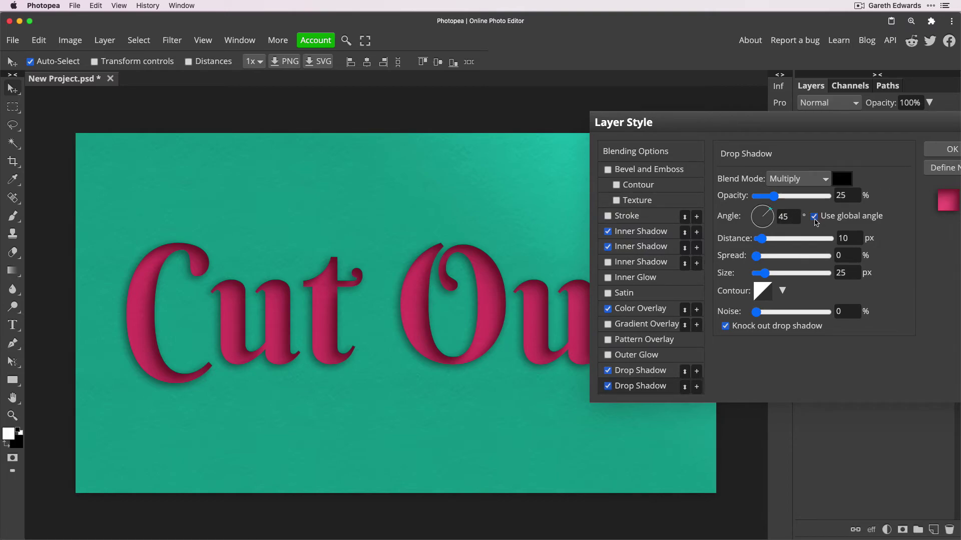
left_click(814, 218)
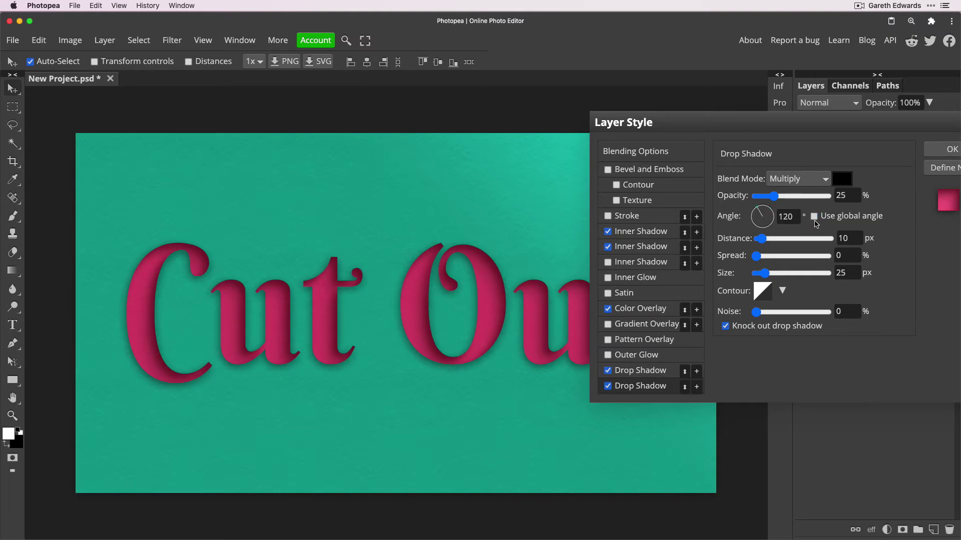
left_click_drag(759, 210, 745, 231)
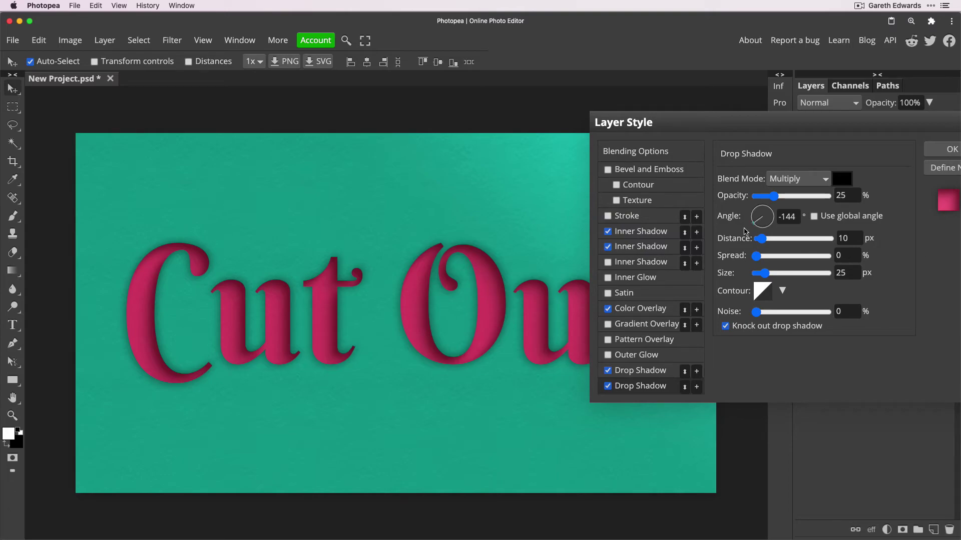
- Make the second drop shadow white with the Screen blend mode
left_click(808, 182)
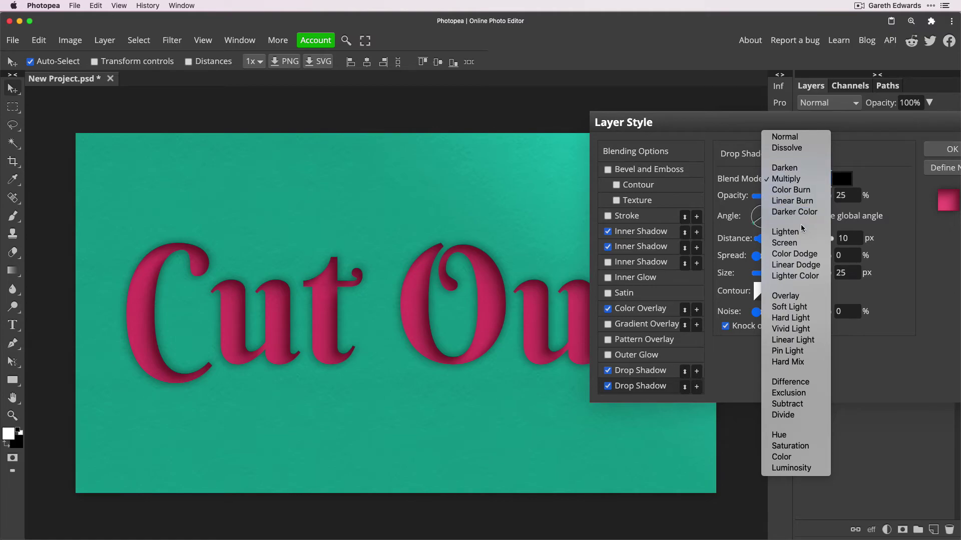
left_click(796, 243)
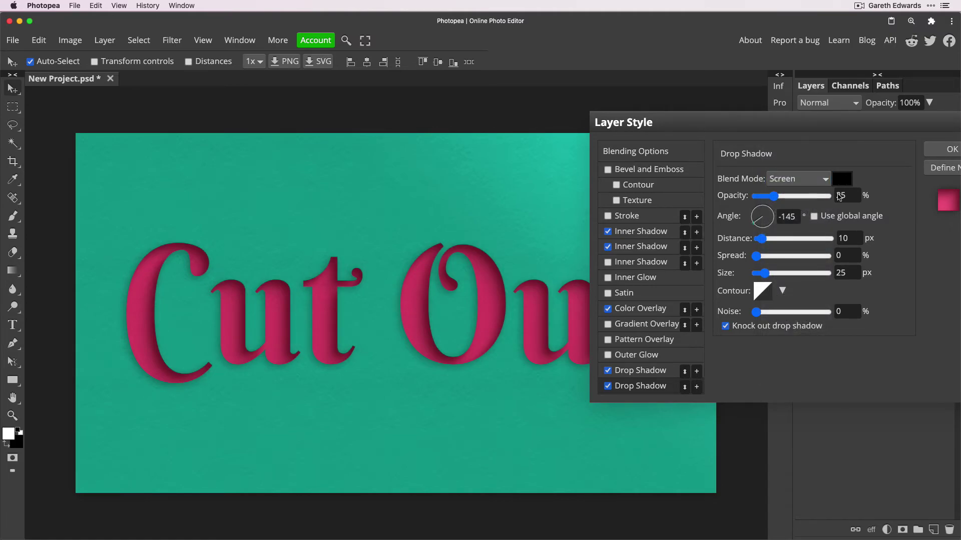
left_click(842, 179)
left_click_drag(608, 225, 545, 157)
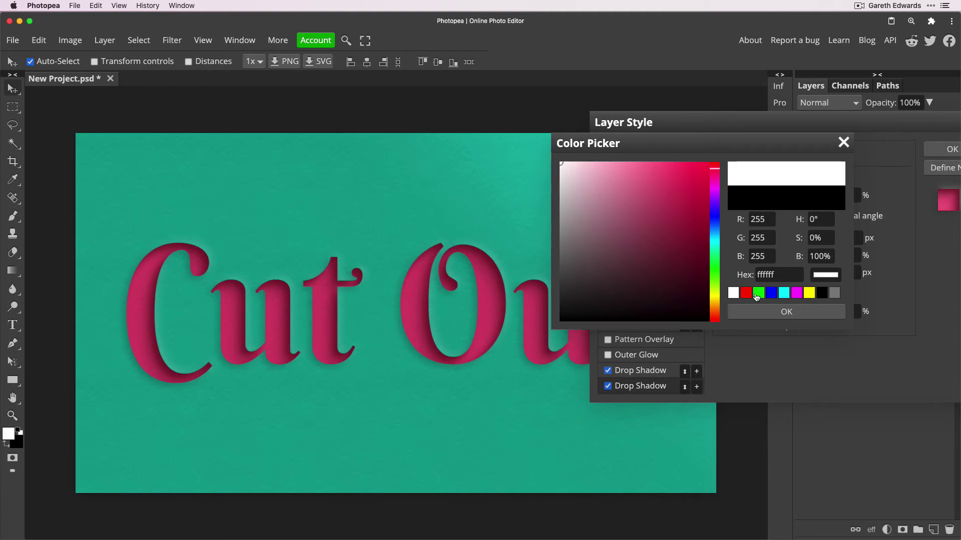
left_click(762, 310)
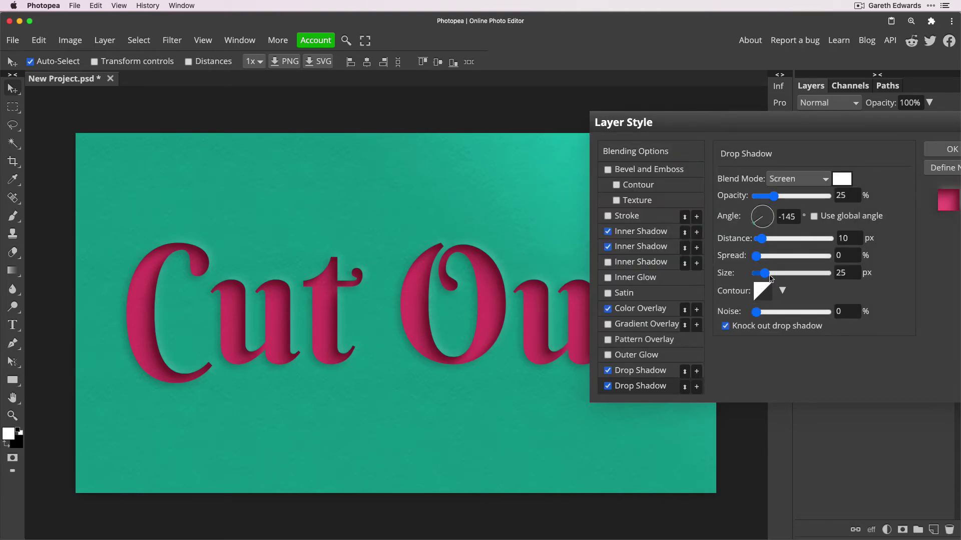
- Set the white glow to 50% opacity and 10 px distance
double_click(846, 196)
type("50")
key("Tab")
type("10%")
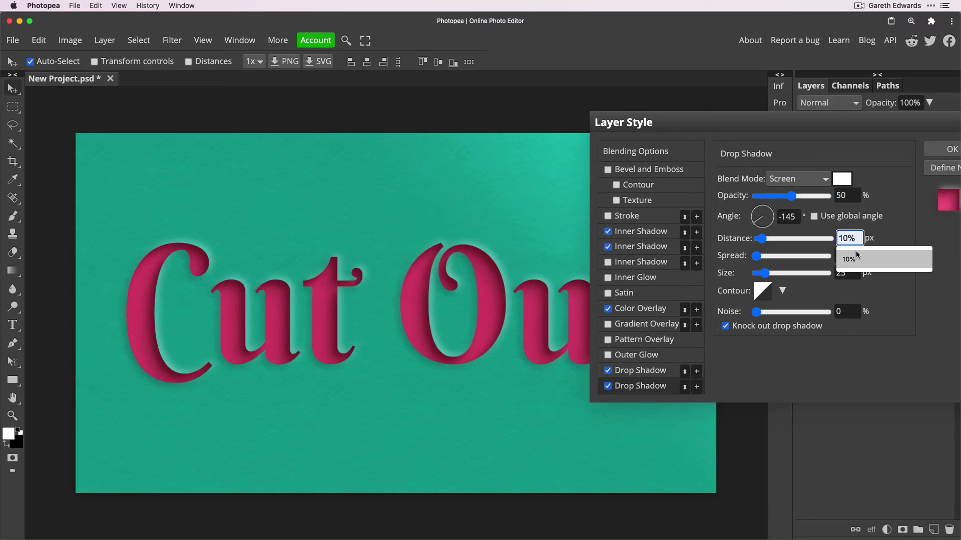
key("BackSpace")
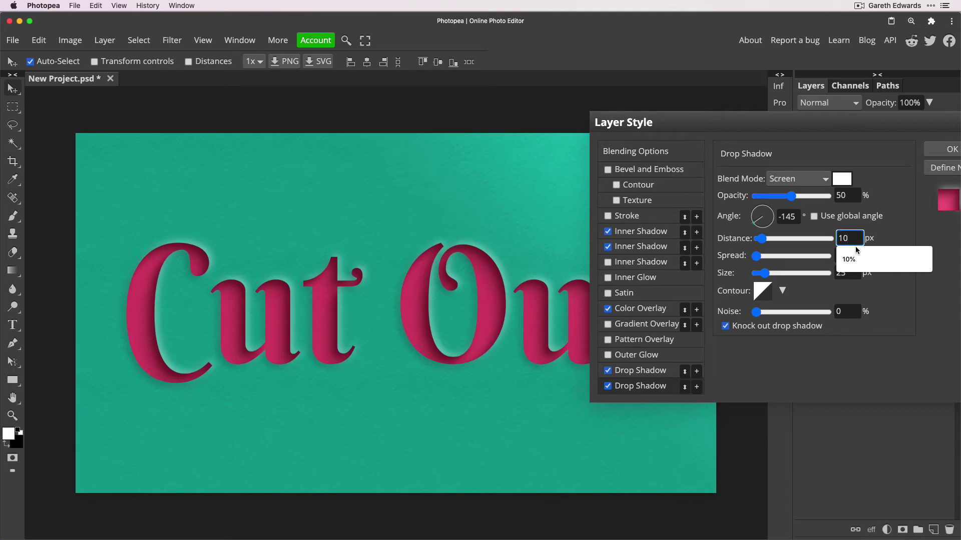
left_click(886, 292)
- Toggle the white glow and dark drop shadow off and on to compare, leaving both enabled
left_click(609, 388)
left_click(609, 388)
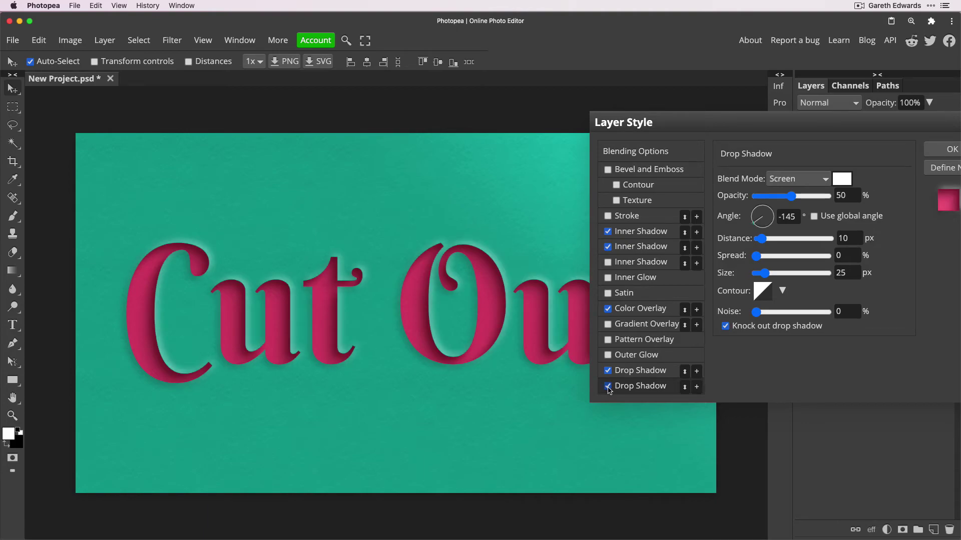
left_click(608, 388)
left_click(609, 388)
left_click(608, 373)
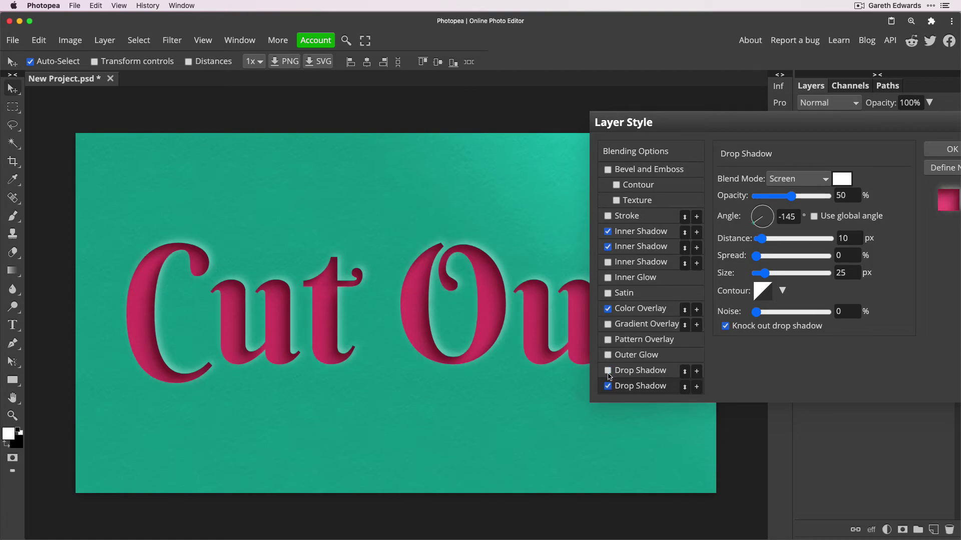
left_click(609, 371)
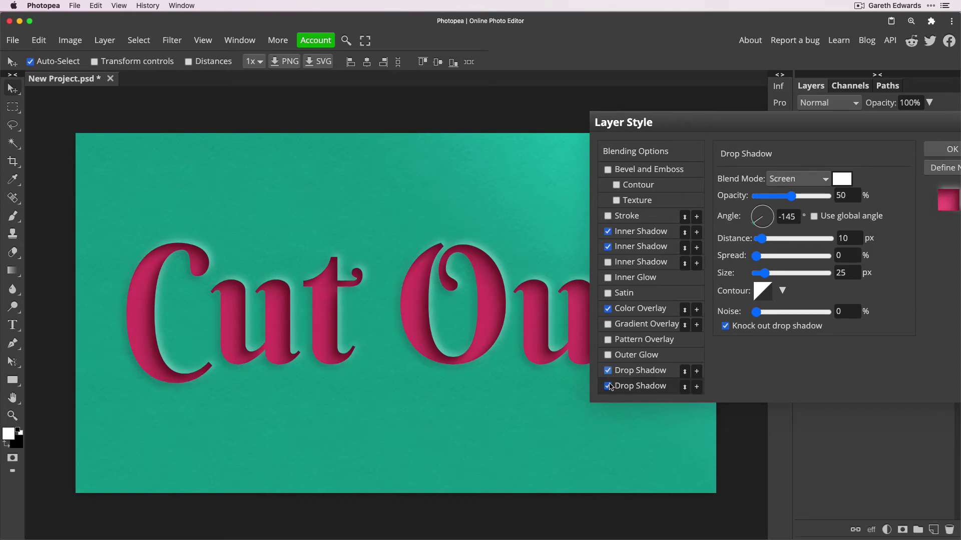
left_click(608, 386)
left_click(608, 371)
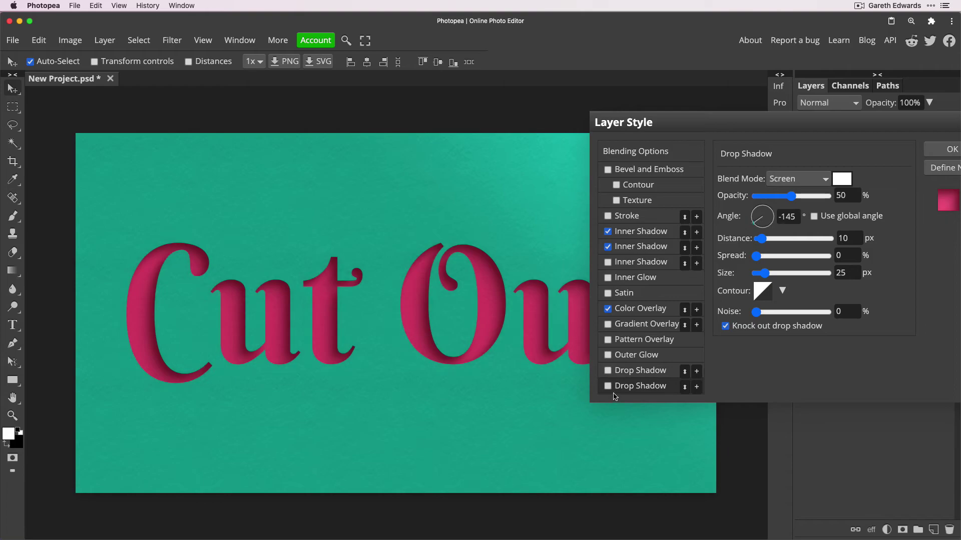
left_click(608, 386)
left_click(609, 372)
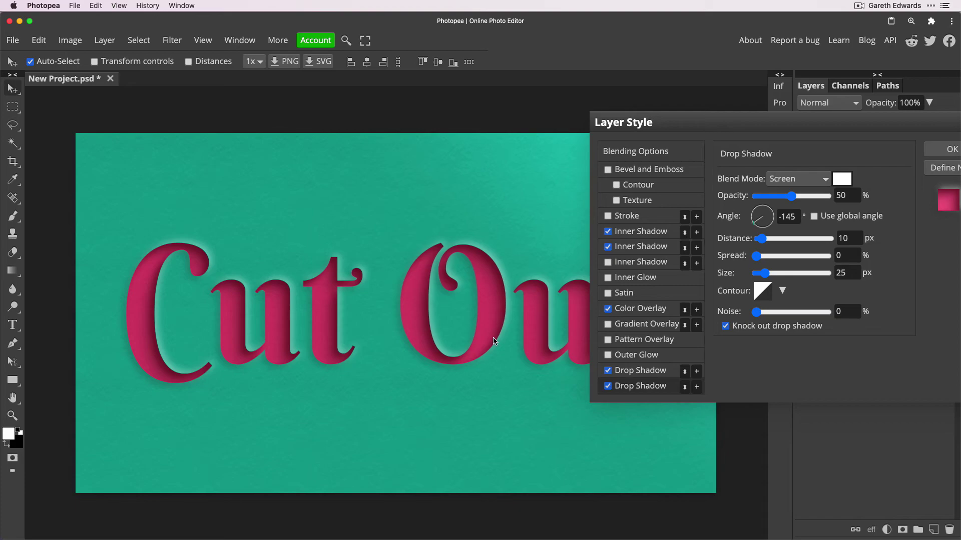
- Zoom in on the letters and enable Bevel and Emboss with the Outer Bevel style
key("super+plus")
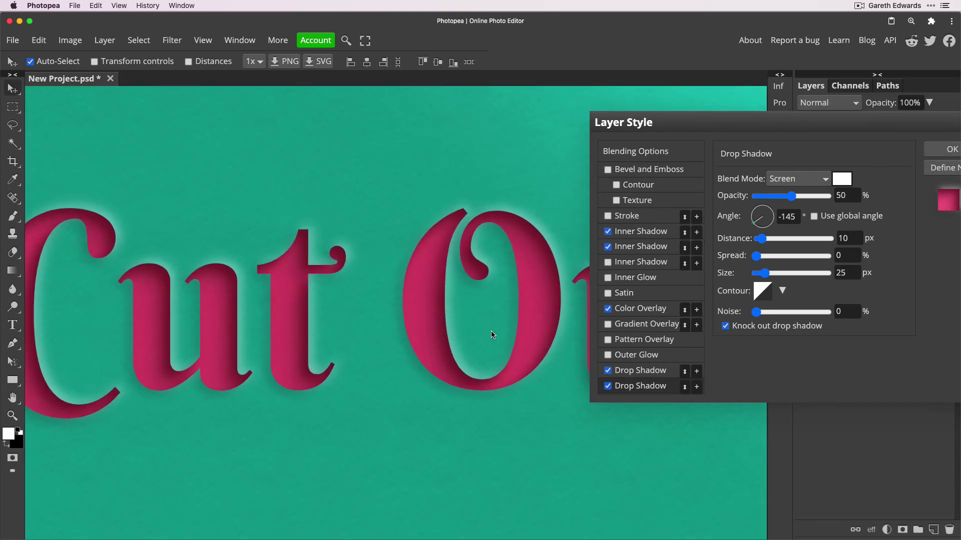
left_click_drag(446, 322, 513, 317)
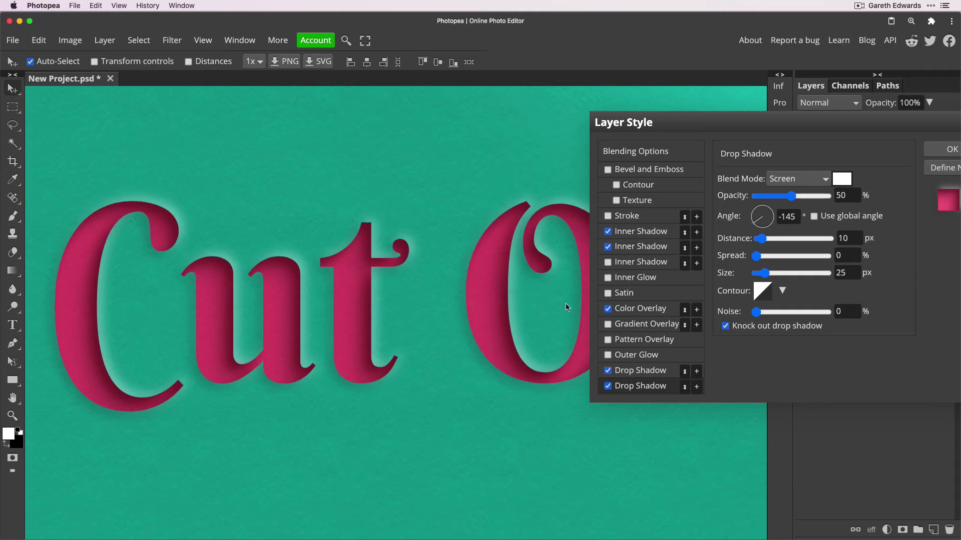
left_click(608, 170)
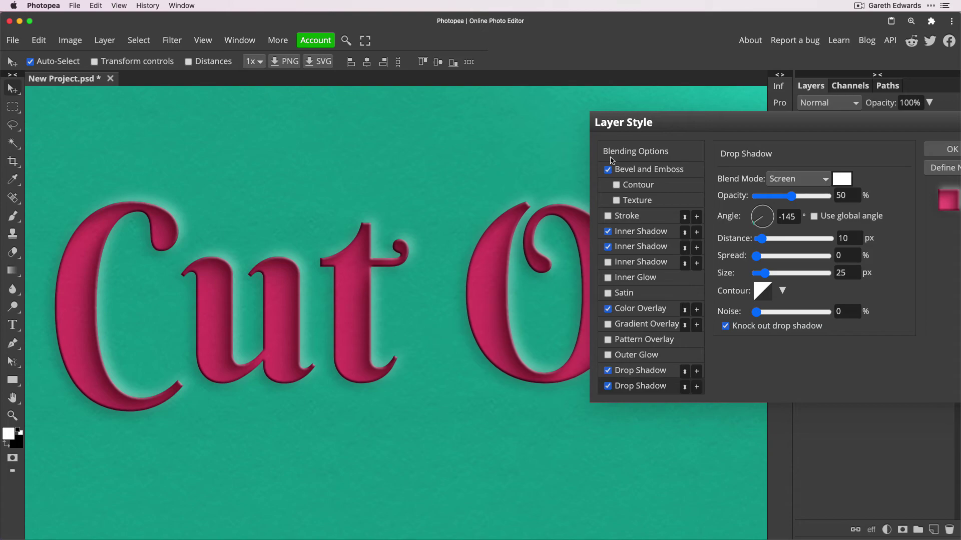
left_click(648, 172)
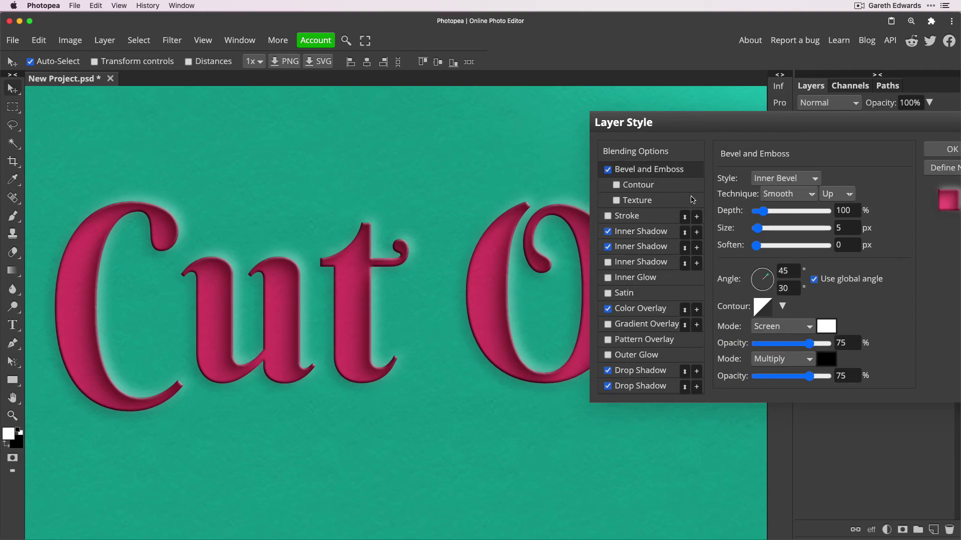
left_click(784, 179)
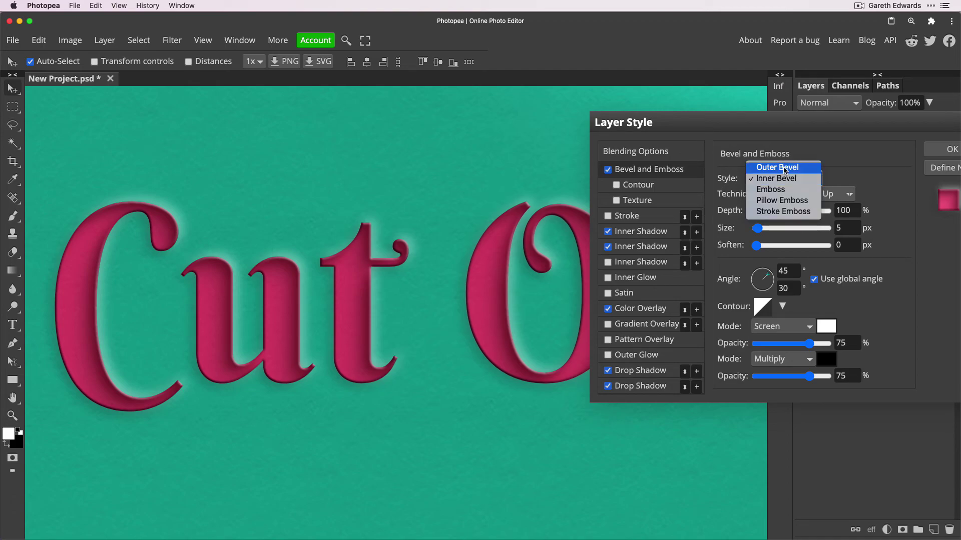
left_click(785, 168)
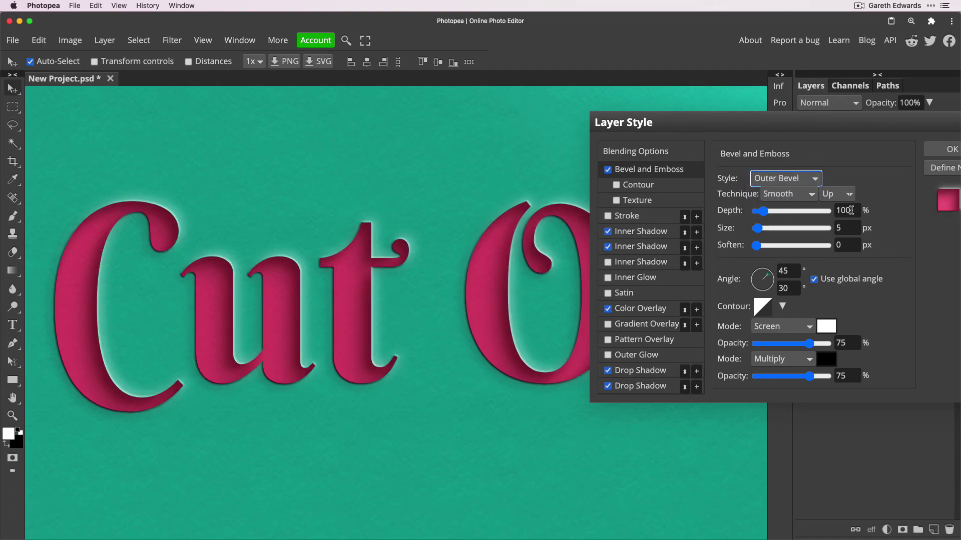
- Set the bevel to 125% depth and 2 px size, removing its dark shading
type("125")
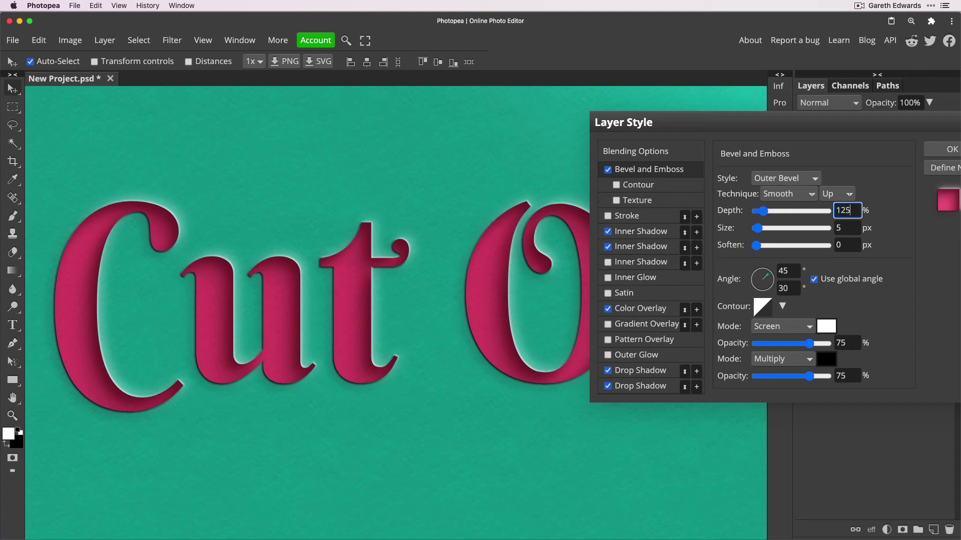
key("Tab")
type("2")
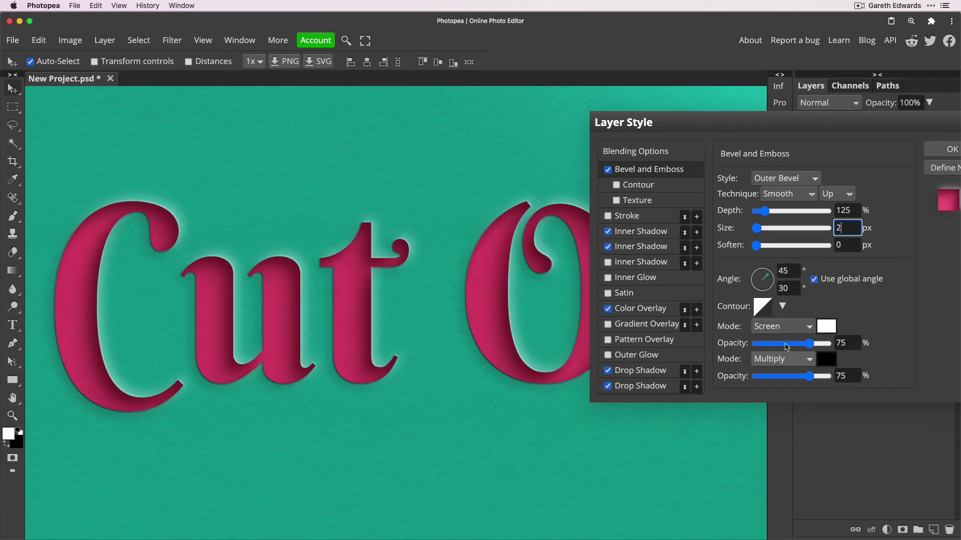
left_click(742, 380)
left_click_drag(741, 379, 731, 380)
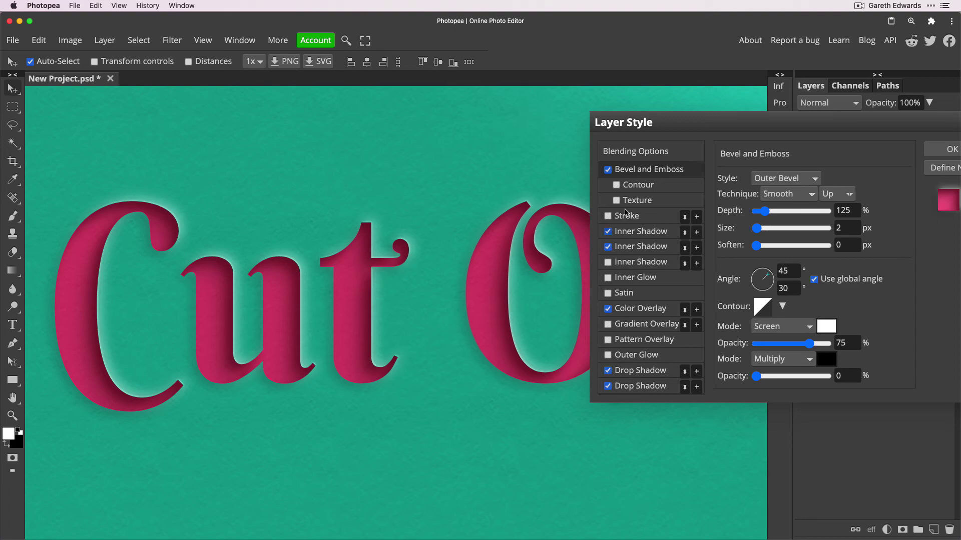
left_click(608, 170)
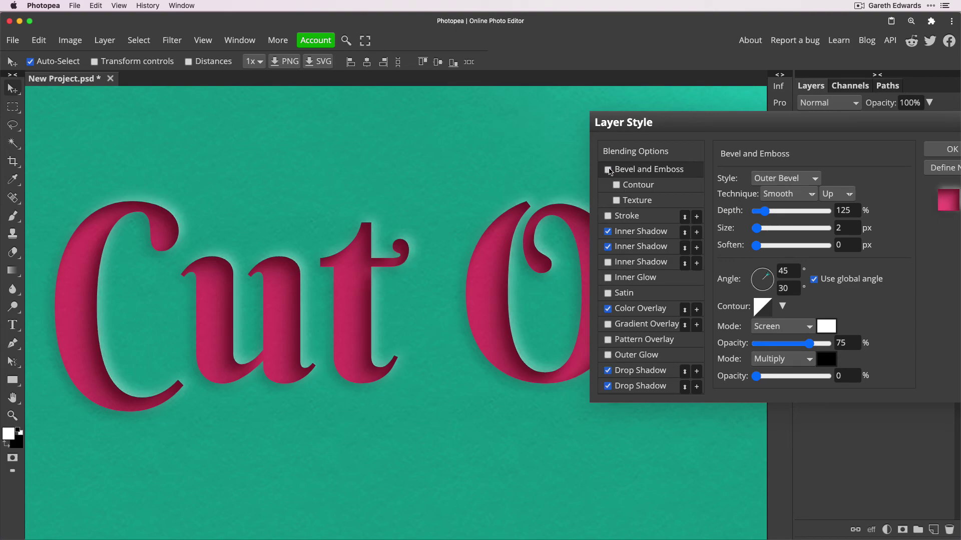
left_click(608, 170)
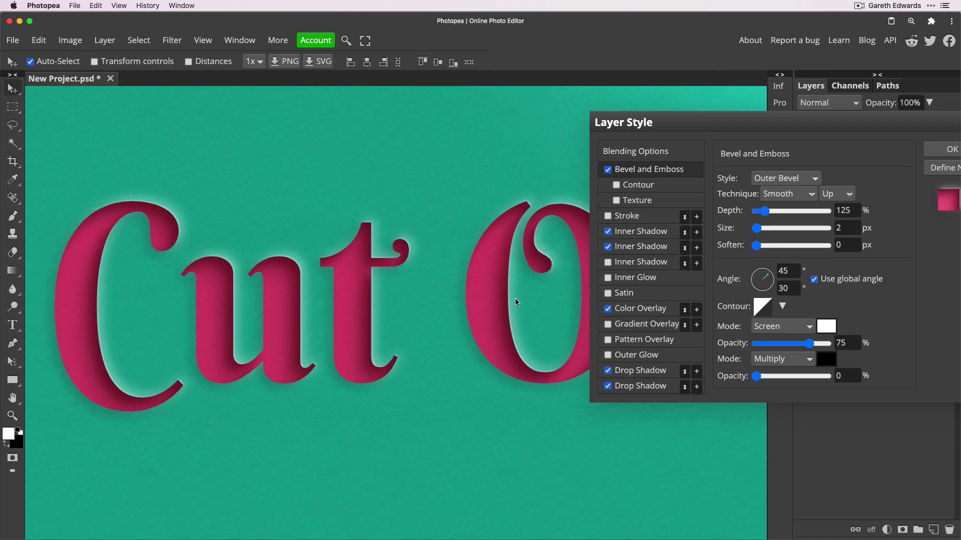
- Move the Layer Style dialog aside to check the letters and apply the styles
left_click_drag(680, 128, 731, 221)
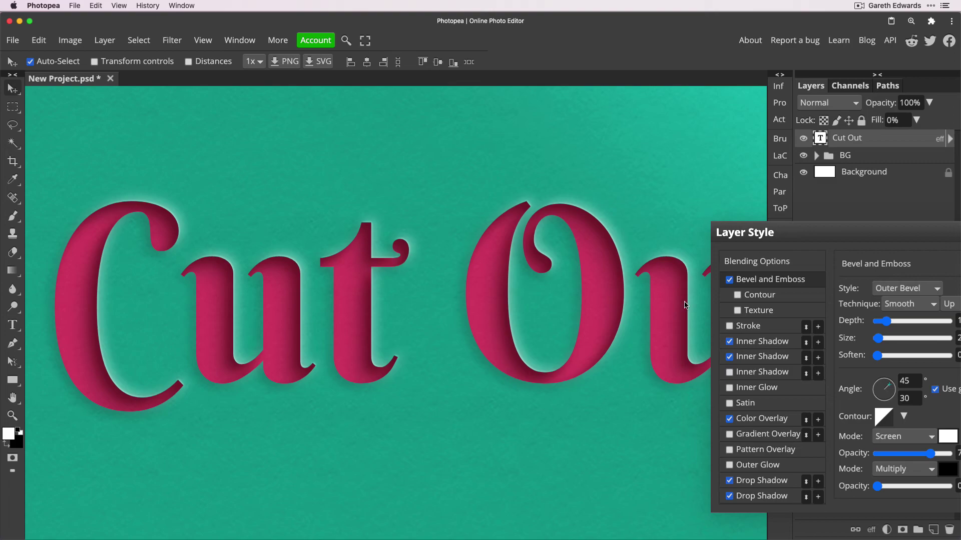
left_click_drag(777, 238, 675, 170)
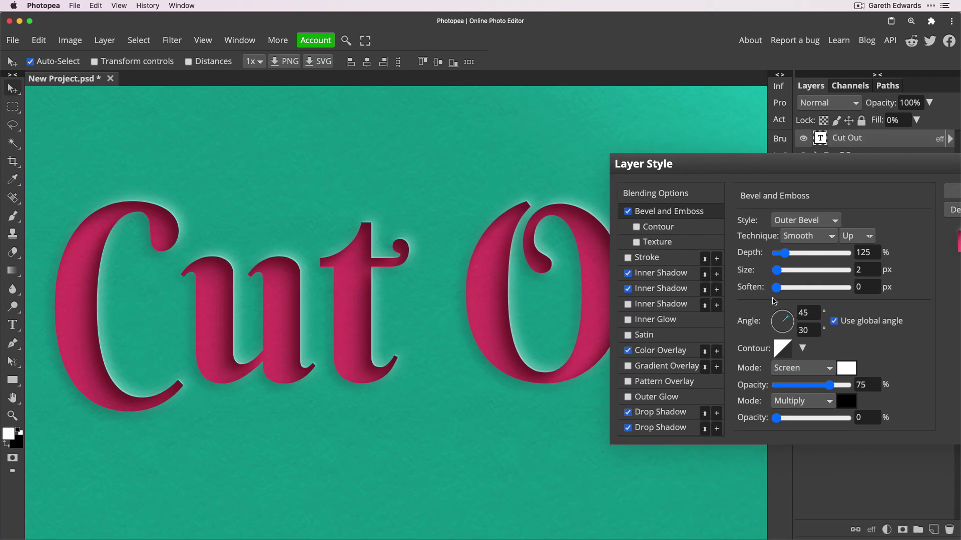
left_click_drag(896, 169, 757, 172)
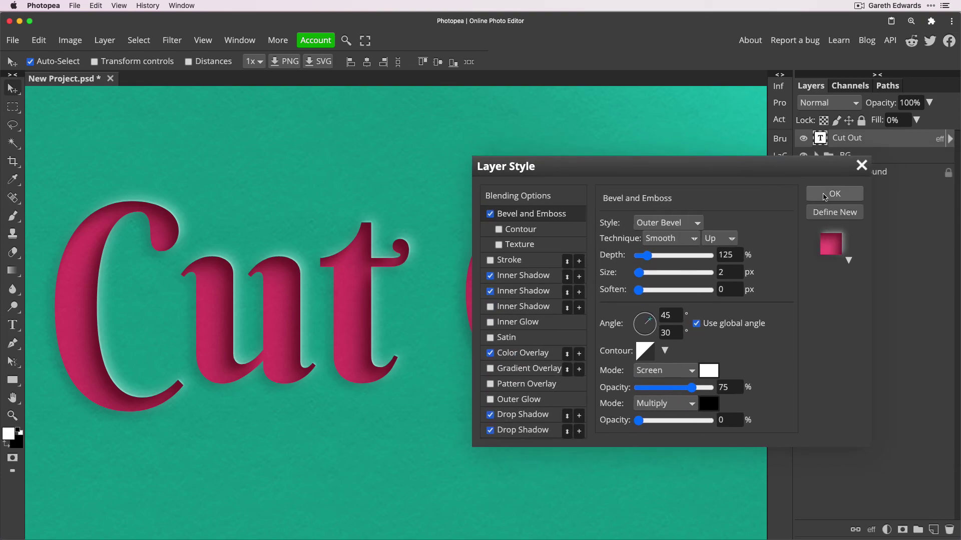
key("Return")
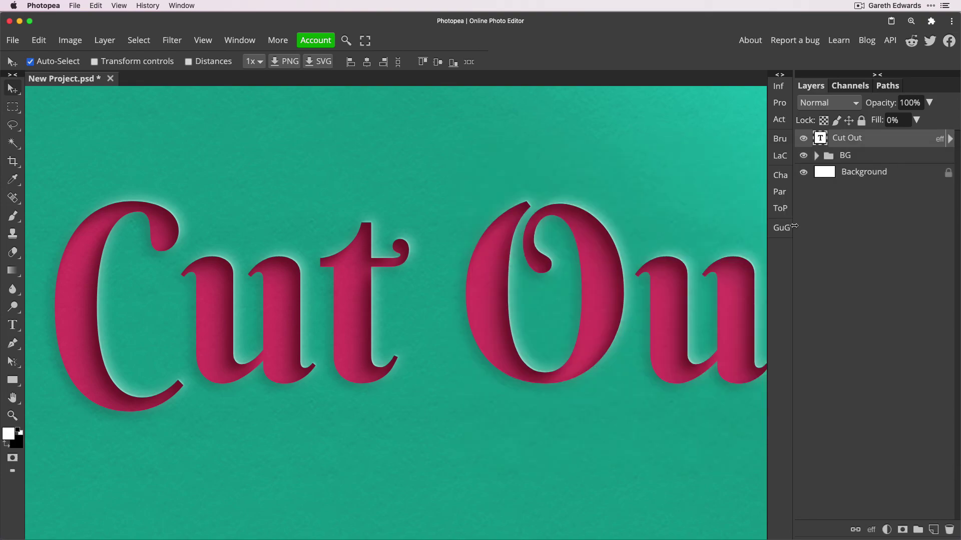
- Fit the document in view and retype the Cut Out text as 'Photopea'
key("super+0")
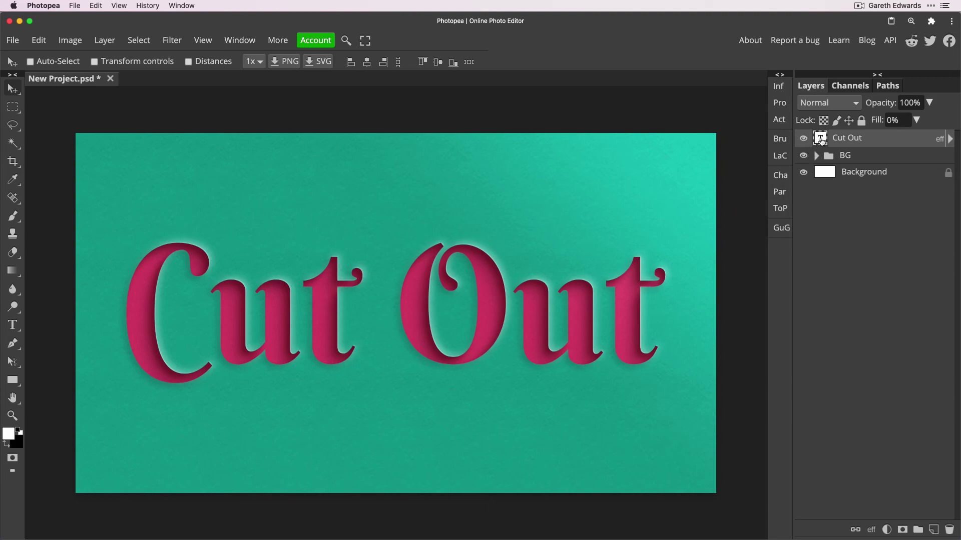
left_click(949, 139)
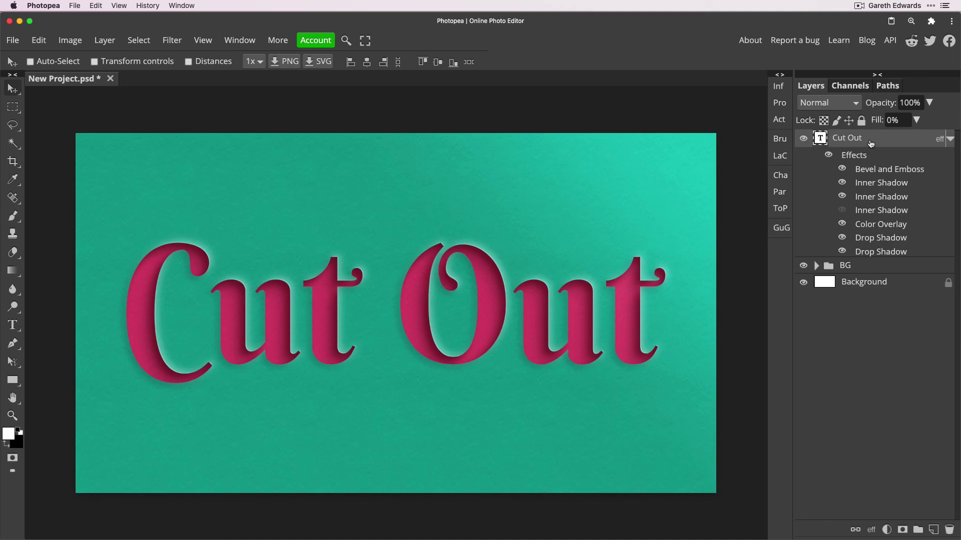
double_click(823, 139)
left_click_drag(153, 334, 629, 292)
left_click(629, 289)
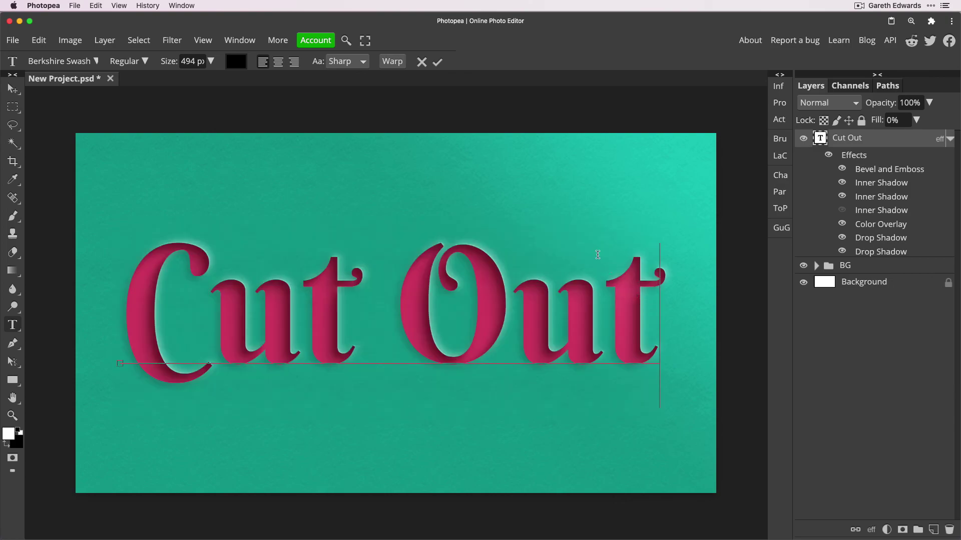
key("BackSpace")
key("BackSpace")
key("BackSpace")
key("BackSpace")
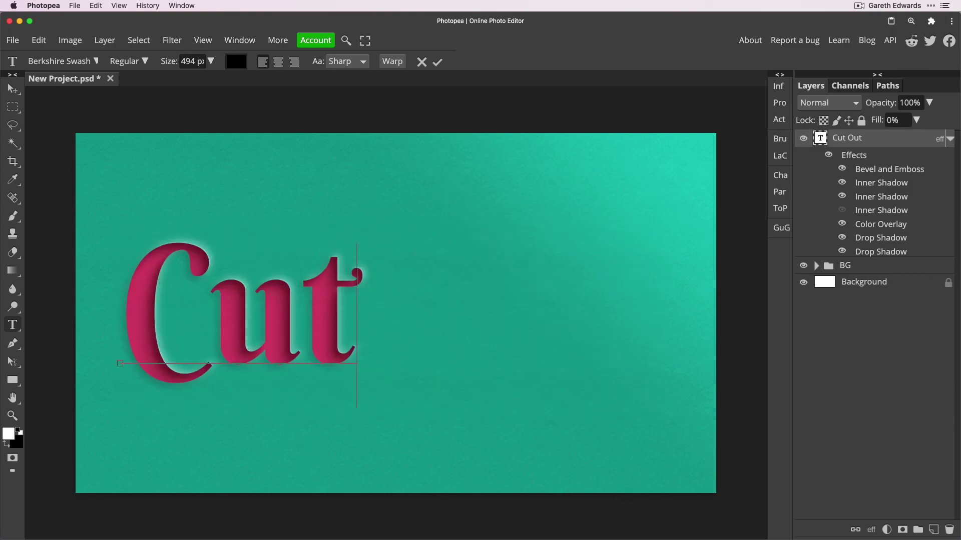
key("BackSpace")
key("BackSpace")
key("BackSpace")
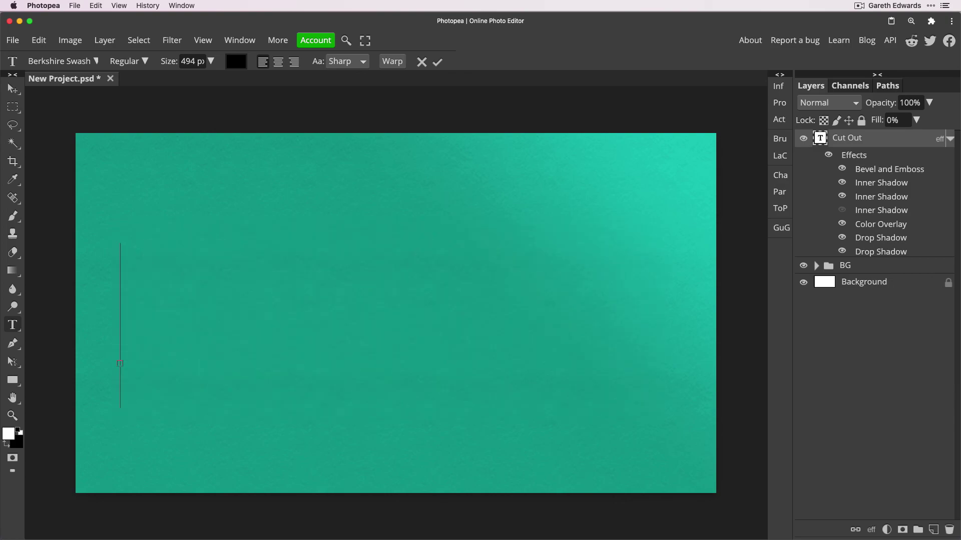
type("Photo")
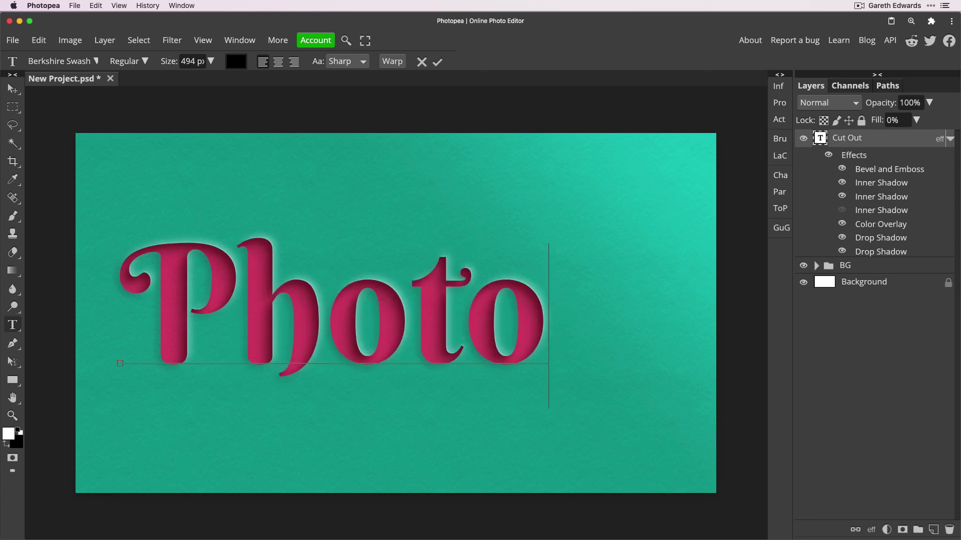
type("pe")
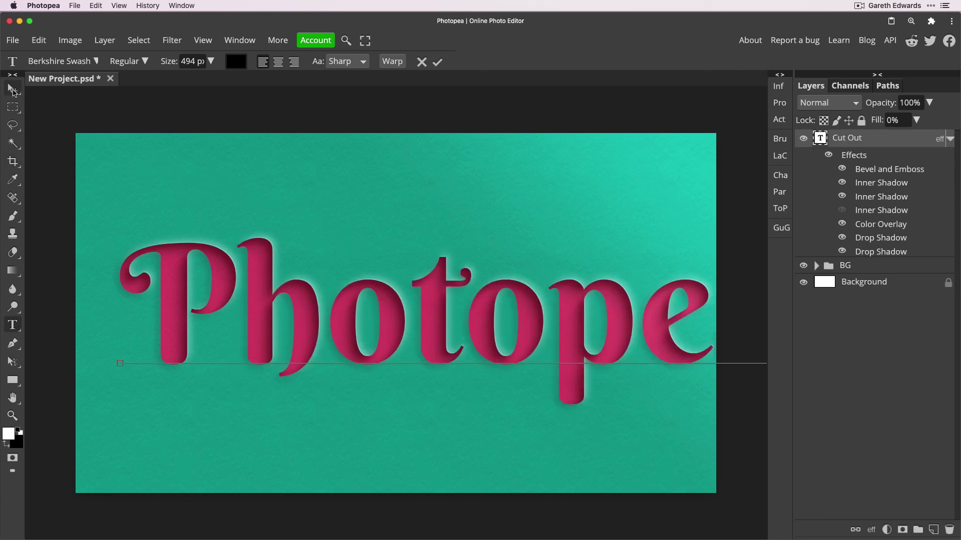
left_click(13, 90)
- Scale the Photopea text down to about 64% and reposition it on the canvas
left_click_drag(447, 328, 421, 324)
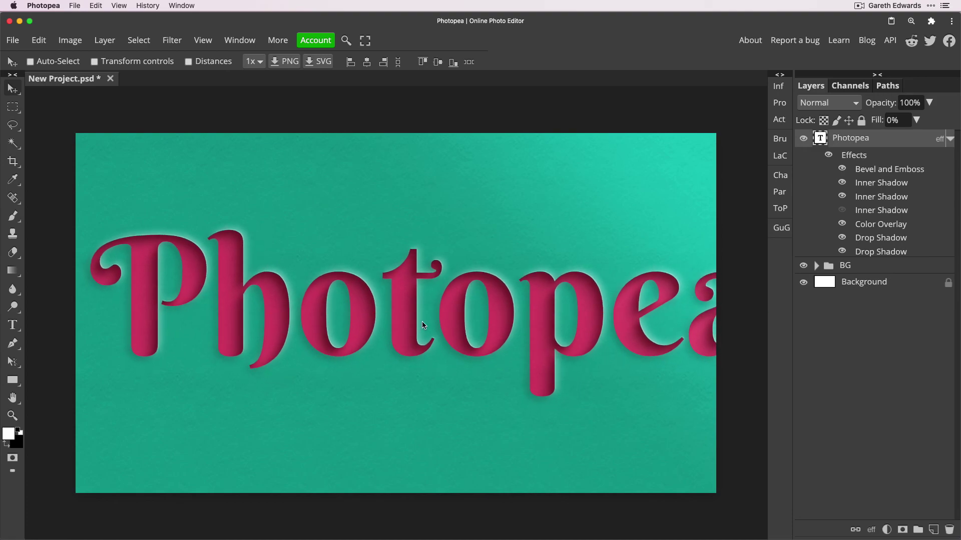
key("ctrl+t")
left_click_drag(94, 232, 199, 267)
left_click_drag(480, 318, 434, 300)
key("Return")
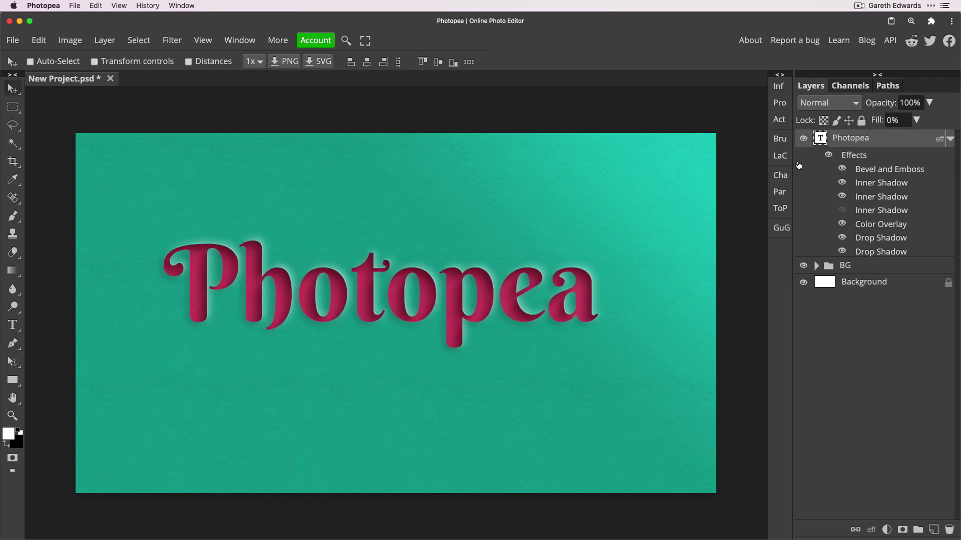
- Set the Photopea text in the Bevan font and centre it on the canvas
left_click(780, 175)
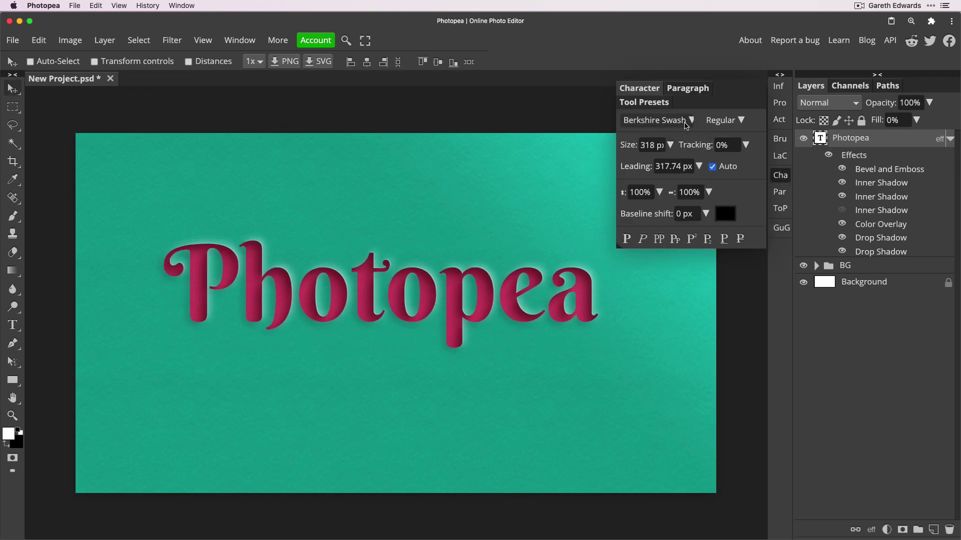
left_click(689, 121)
left_click(632, 217)
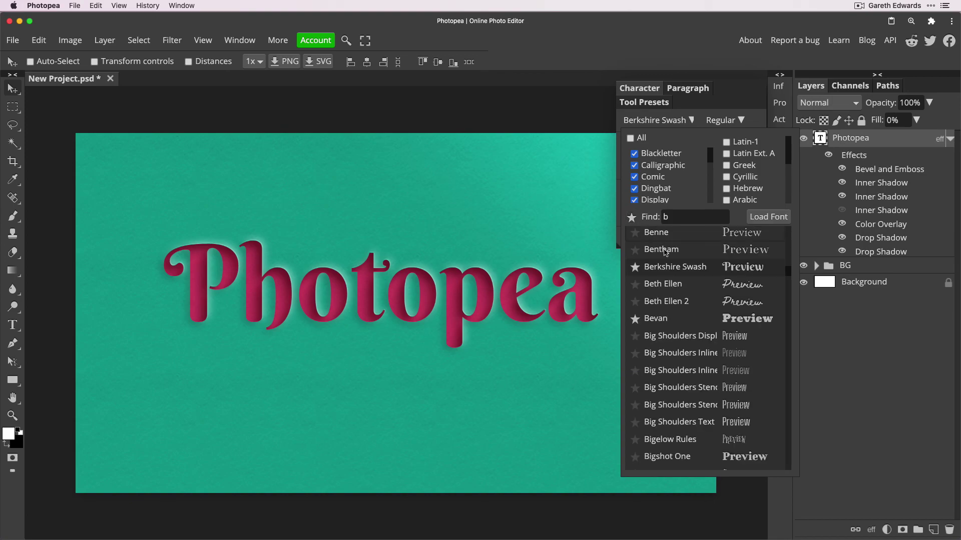
left_click(740, 318)
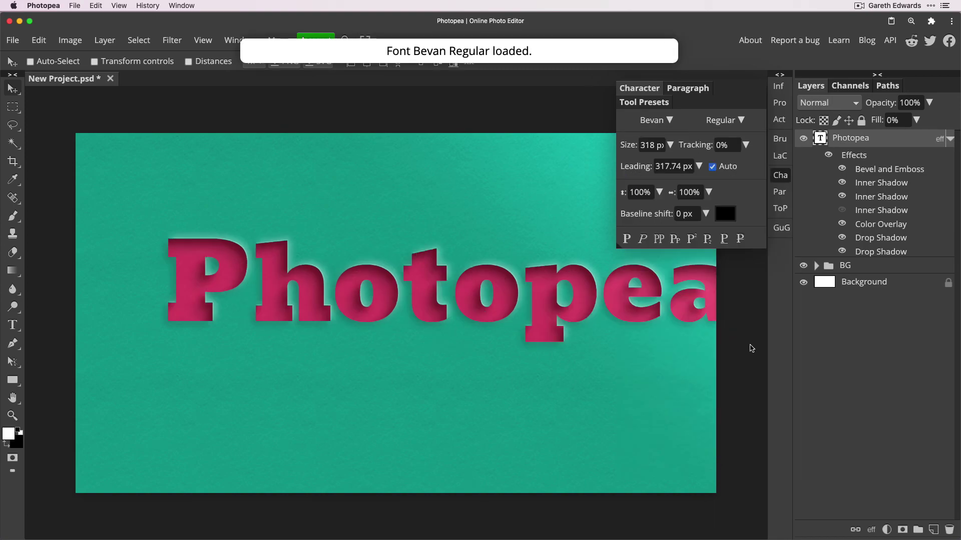
left_click_drag(575, 307, 530, 326)
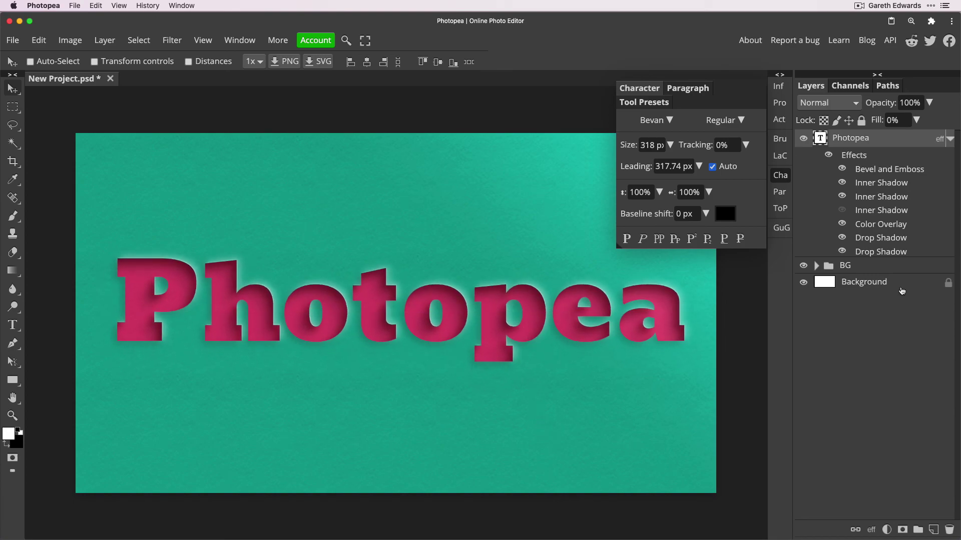
- In Layer Style, turn the Color Overlay off and back on to compare
double_click(881, 170)
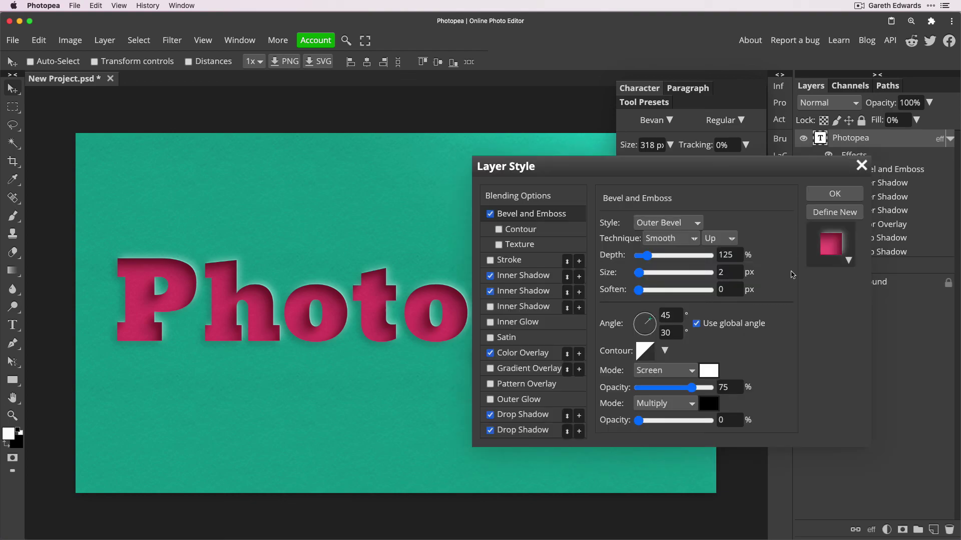
left_click(491, 354)
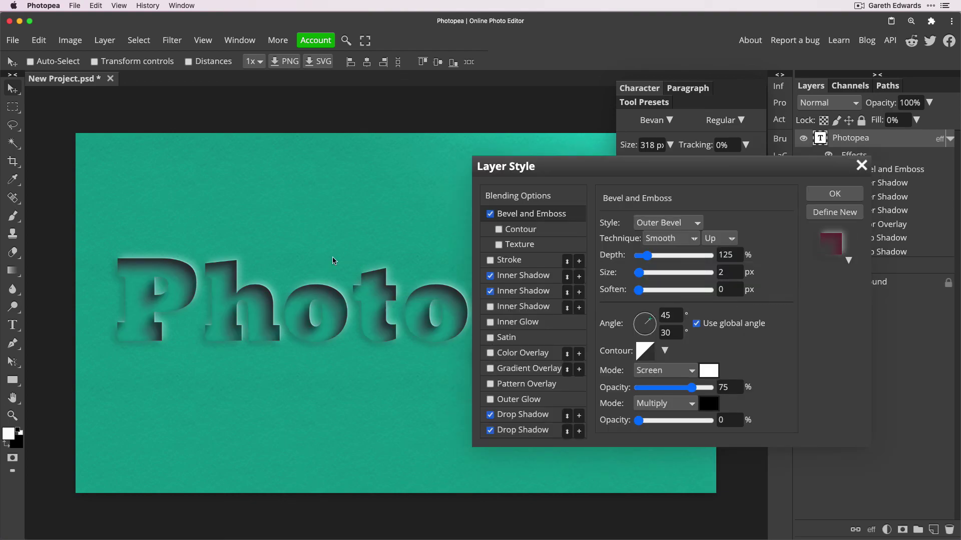
left_click_drag(600, 170, 676, 167)
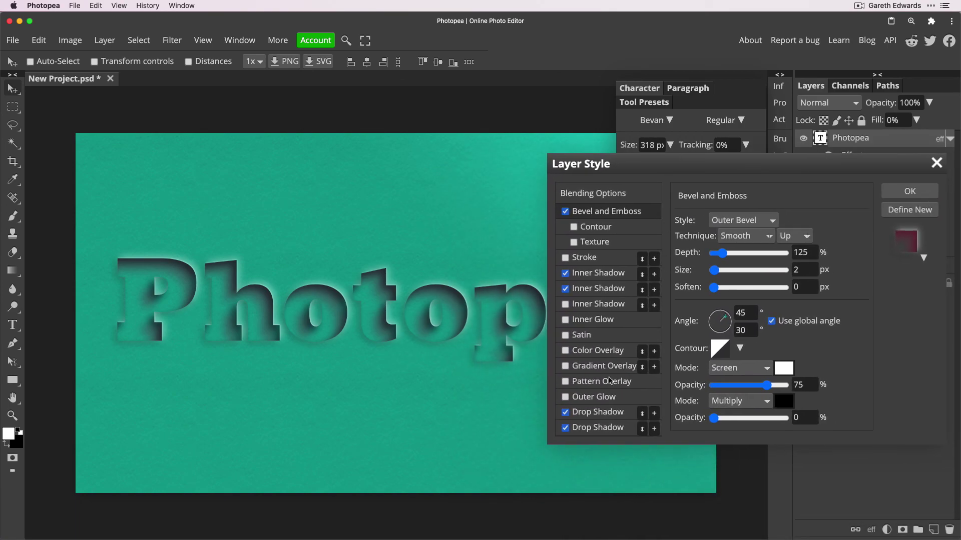
left_click(565, 351)
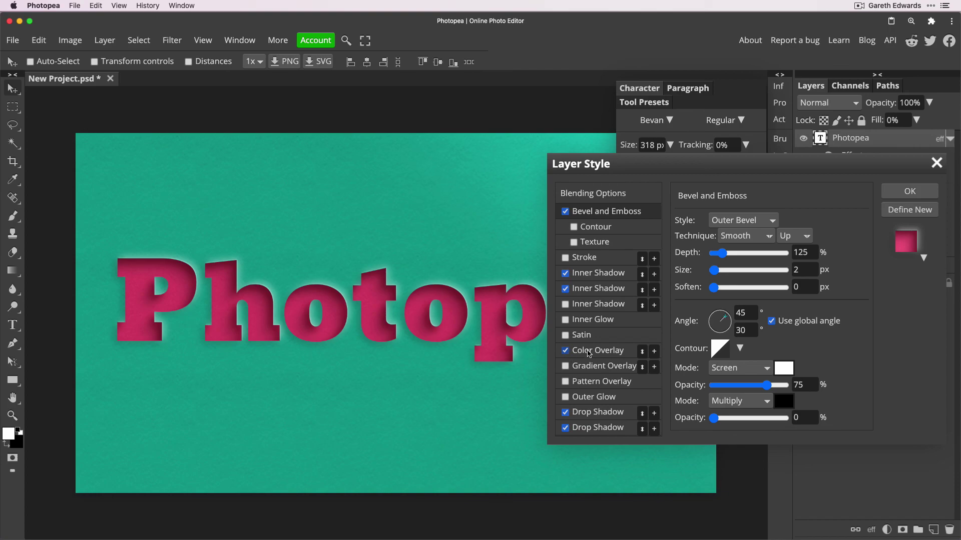
- Preview lighter pink and blue overlay colours, then close the picker without applying them
left_click(589, 353)
left_click(836, 240)
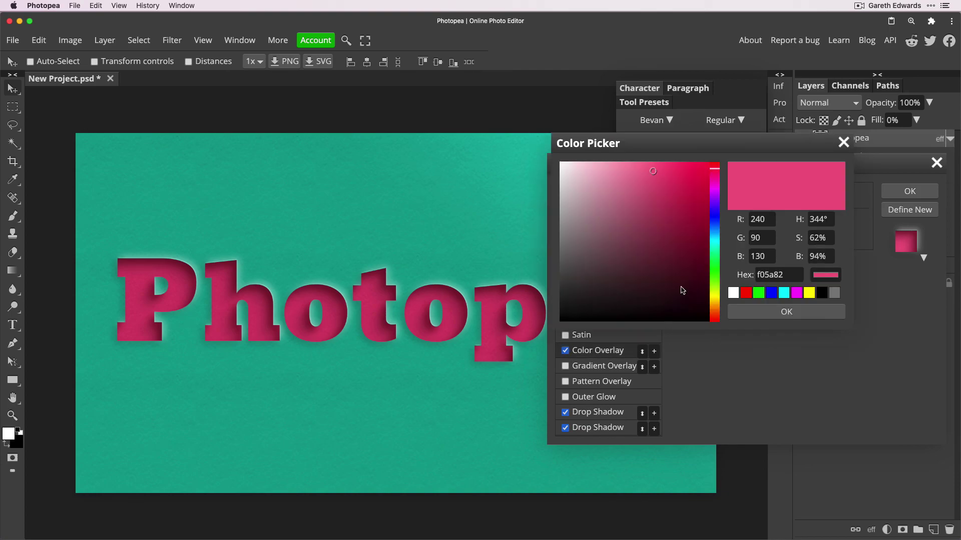
mouse_move(656, 175)
left_mouse_down()
mouse_move(673, 181)
mouse_move(625, 177)
mouse_move(647, 229)
mouse_move(677, 175)
left_mouse_up()
left_click(716, 214)
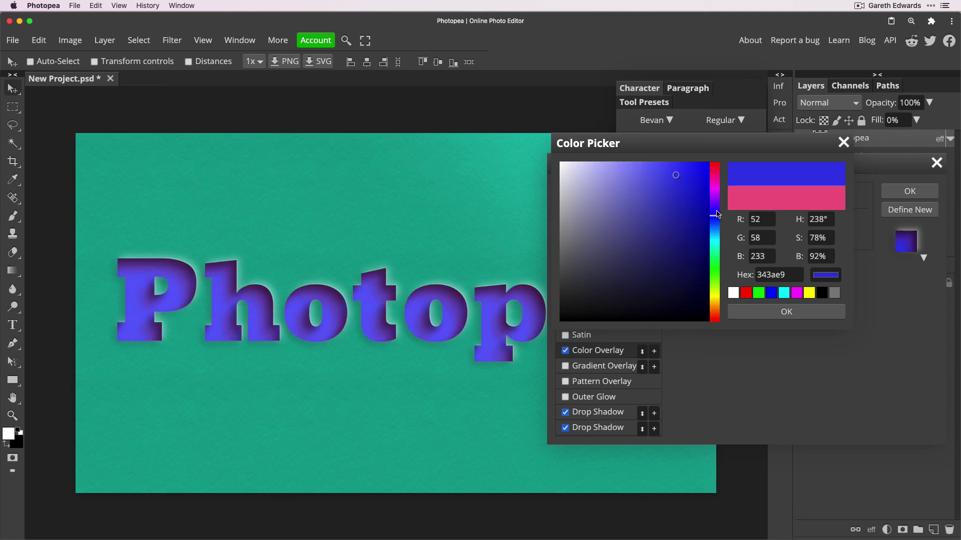
left_click_drag(842, 151, 844, 150)
left_click(844, 145)
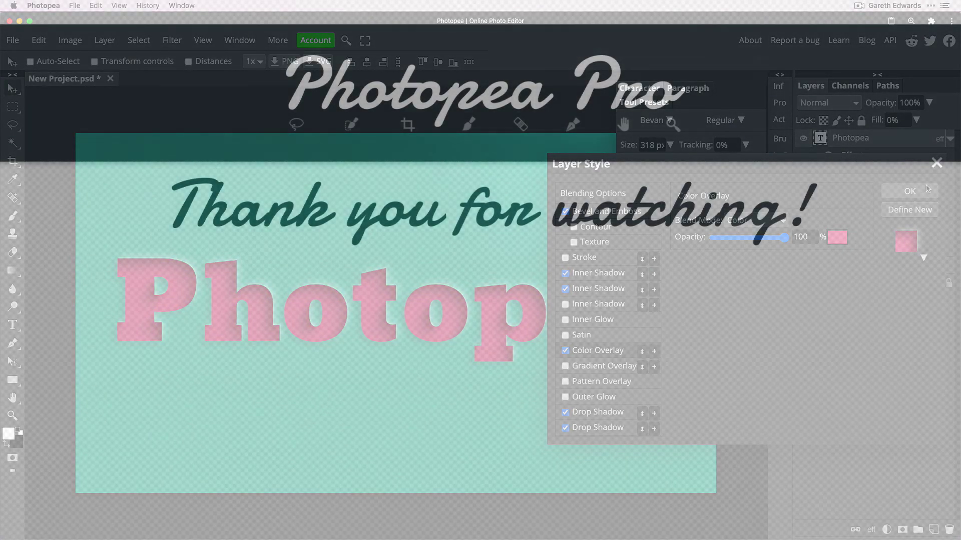